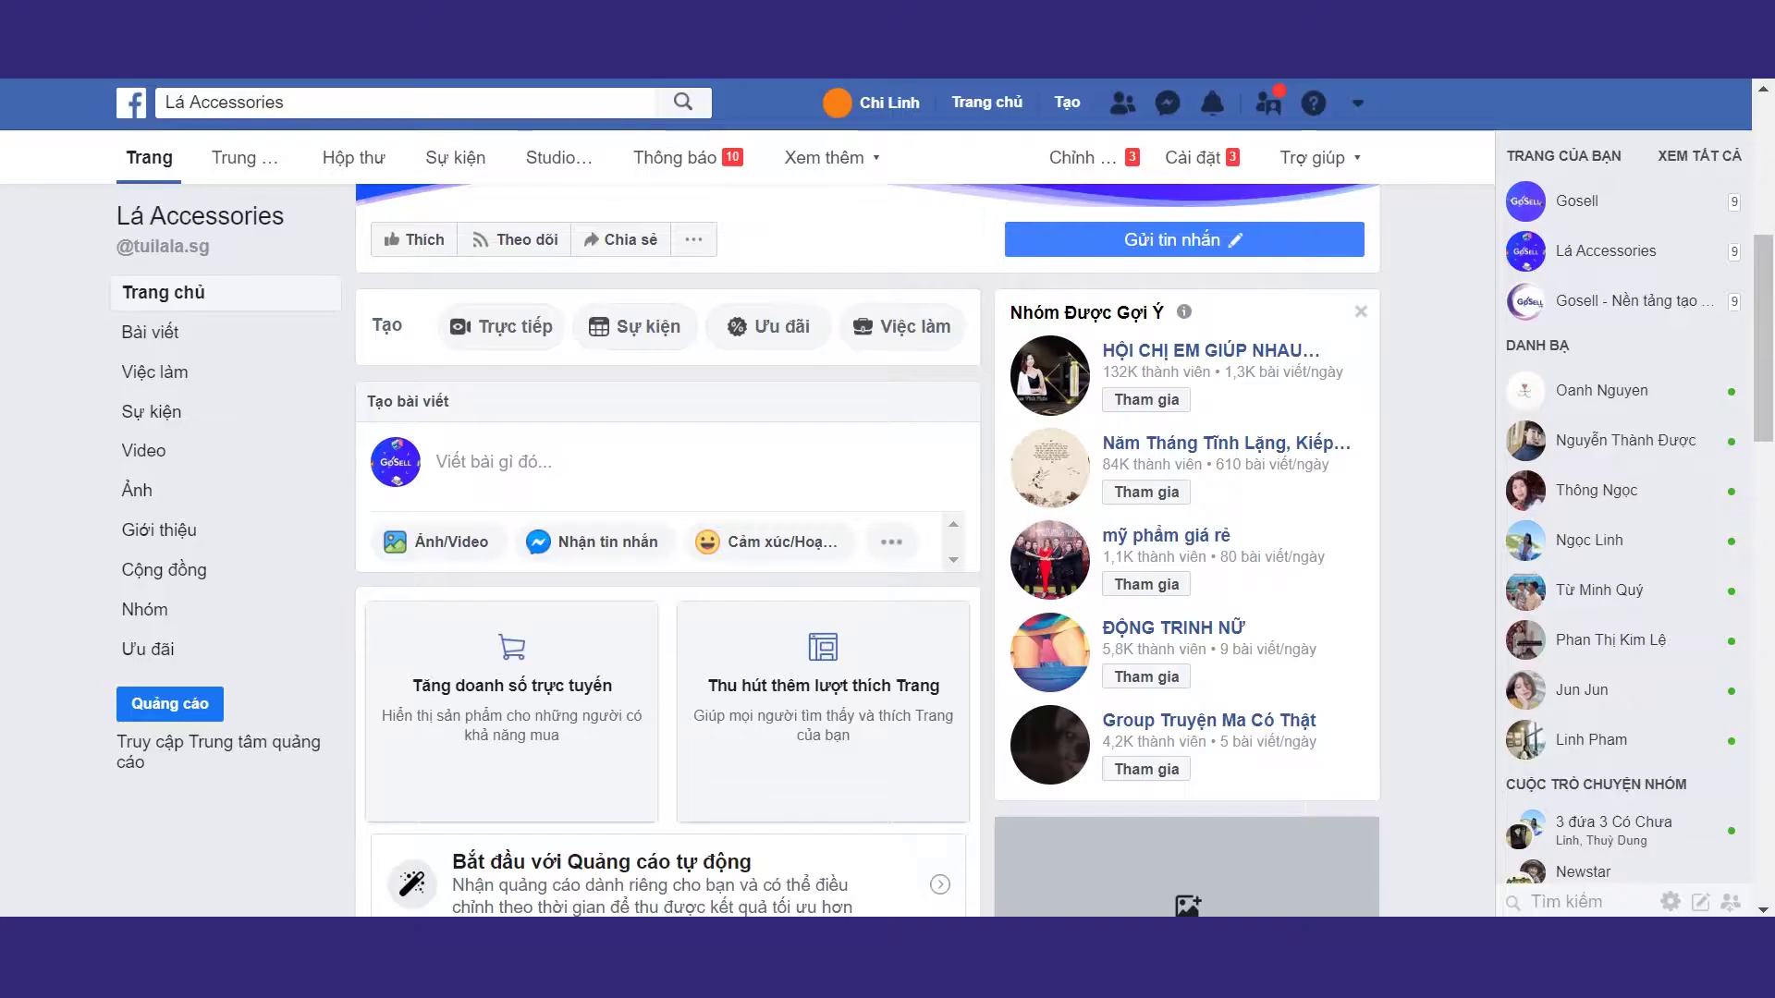
Open the Lá Accessories Facebook page and go to its Giới thiệu section.
{"action": "left_click", "coordinate": [1363, 101]}
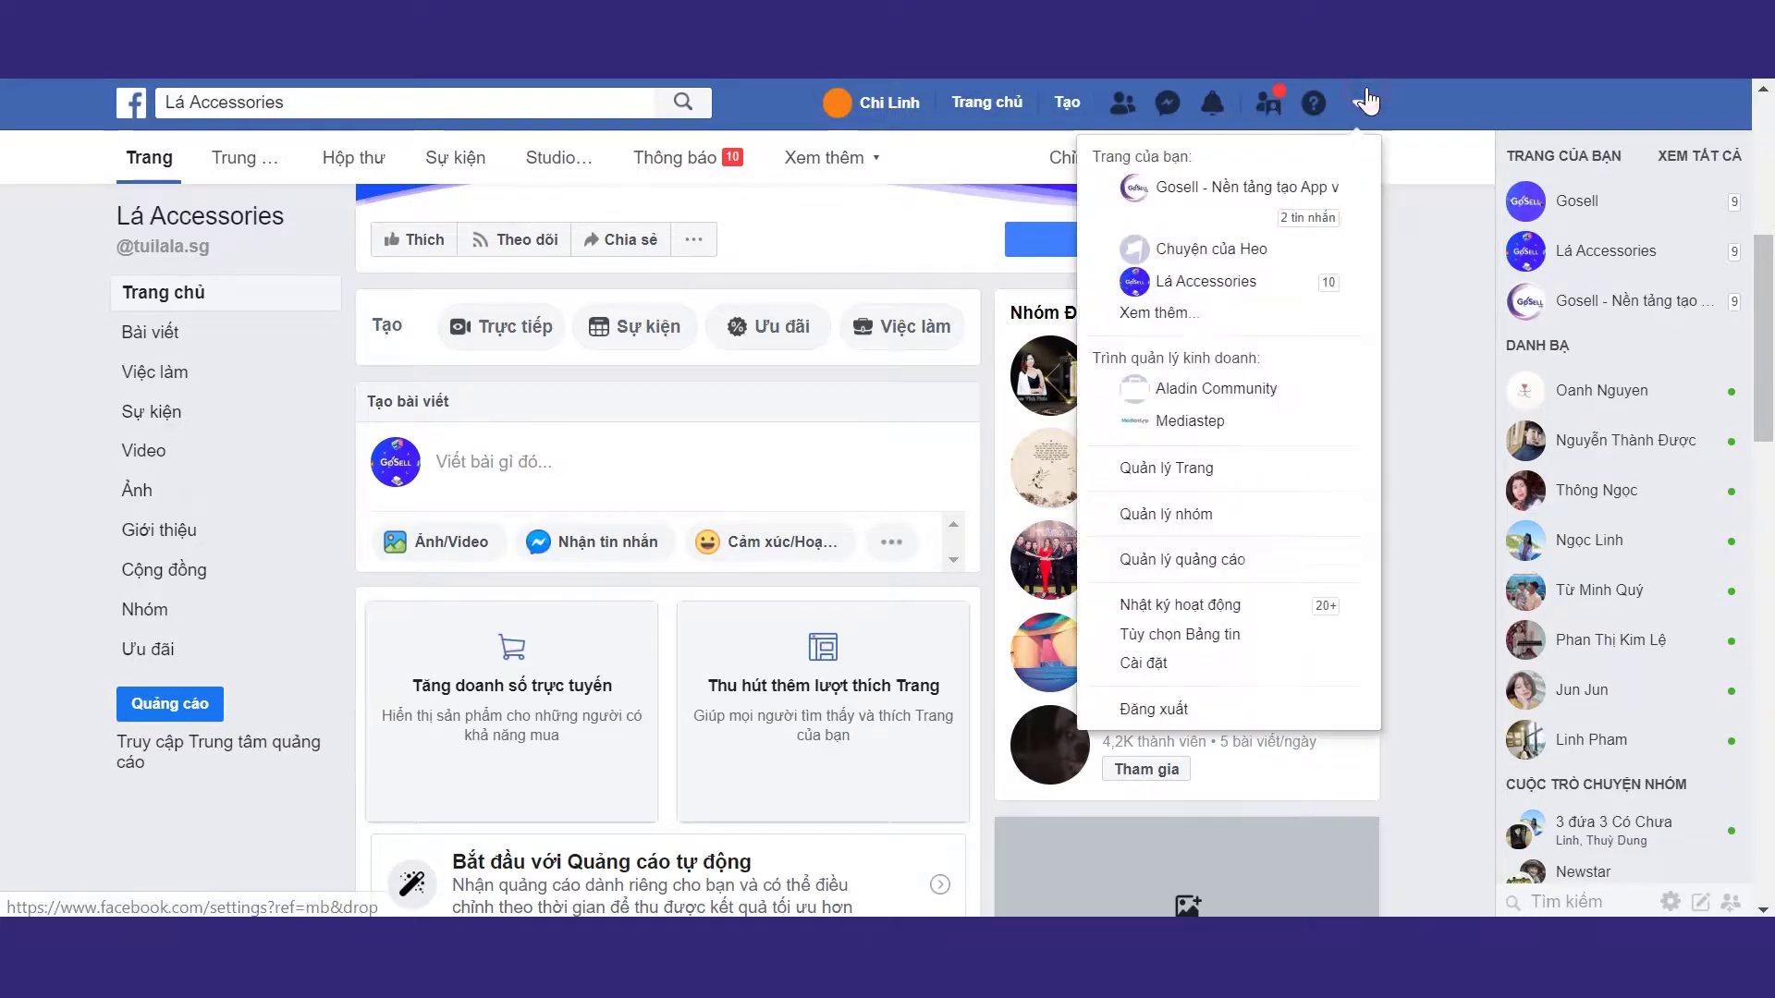
{"action": "left_click", "coordinate": [1222, 279]}
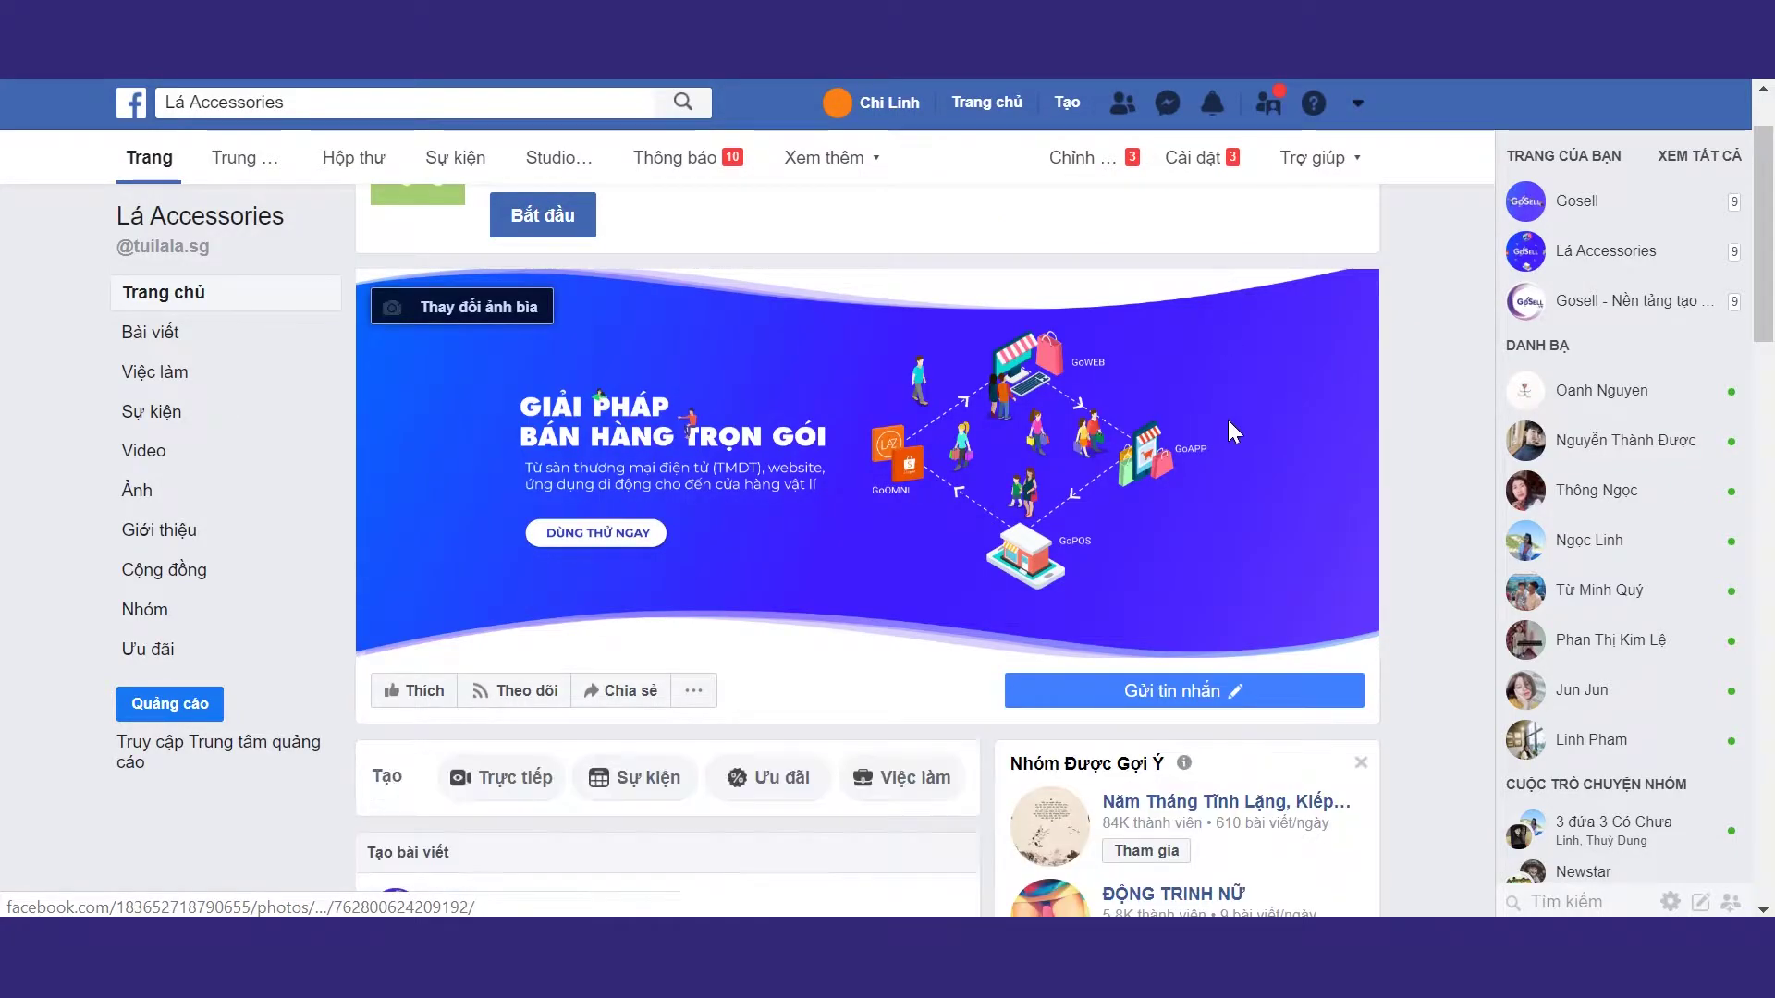
{"action": "scroll", "coordinate": [1228, 420], "scroll_direction": "down", "scroll_amount": 5}
{"action": "scroll", "coordinate": [1234, 430], "scroll_direction": "up", "scroll_amount": 5}
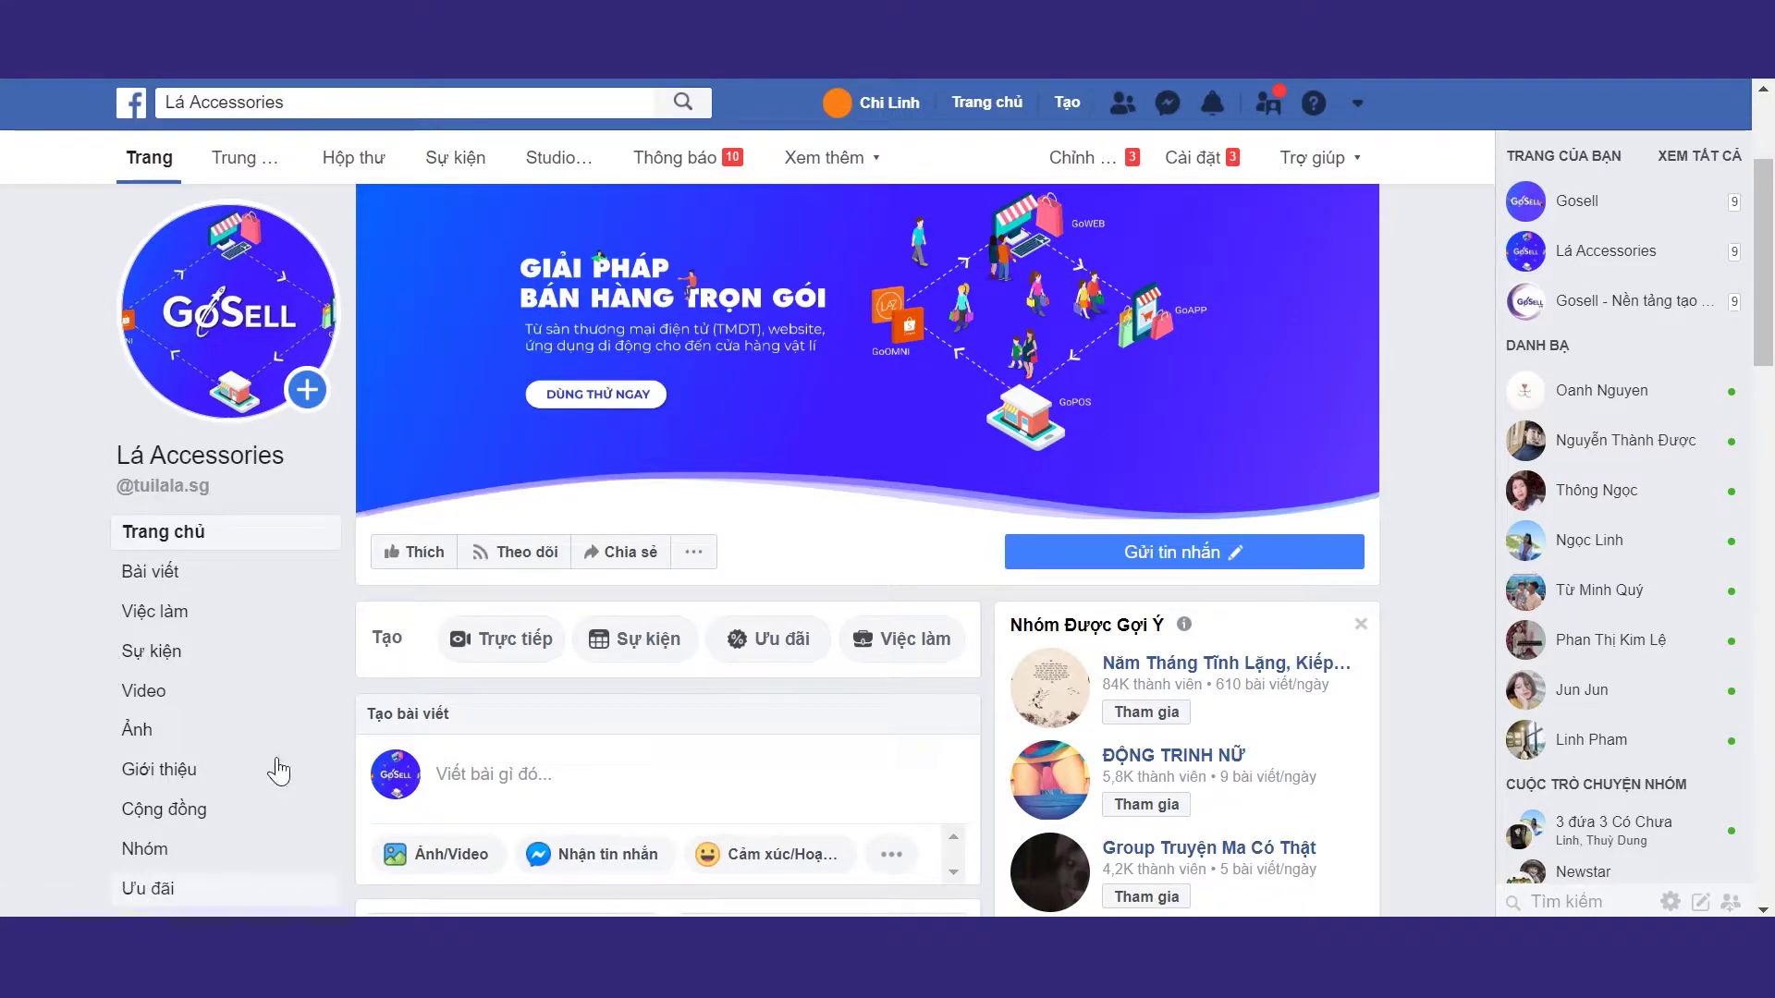
{"action": "scroll", "coordinate": [333, 622], "scroll_direction": "down", "scroll_amount": 3}
{"action": "left_click", "coordinate": [213, 557]}
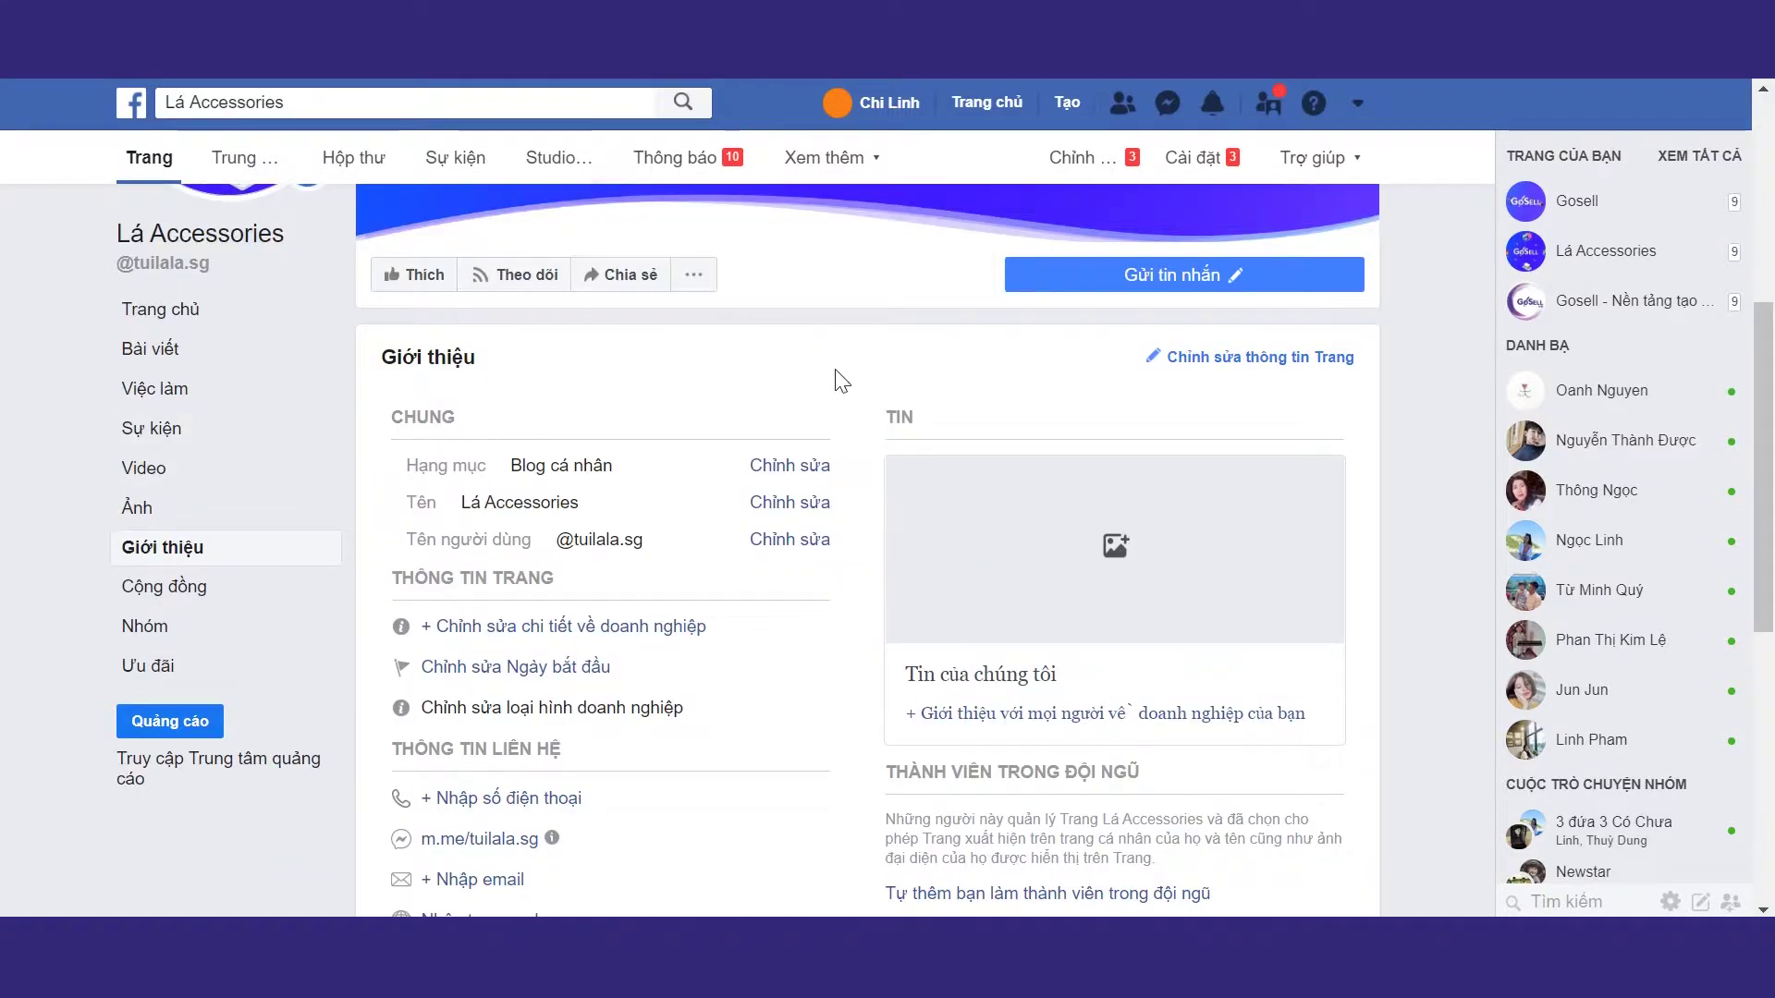
Copy the Lá Accessories page ID from the other information in the Giới thiệu section.
{"action": "scroll", "coordinate": [892, 563], "scroll_direction": "down", "scroll_amount": 6}
{"action": "scroll", "coordinate": [904, 599], "scroll_direction": "down", "scroll_amount": 2}
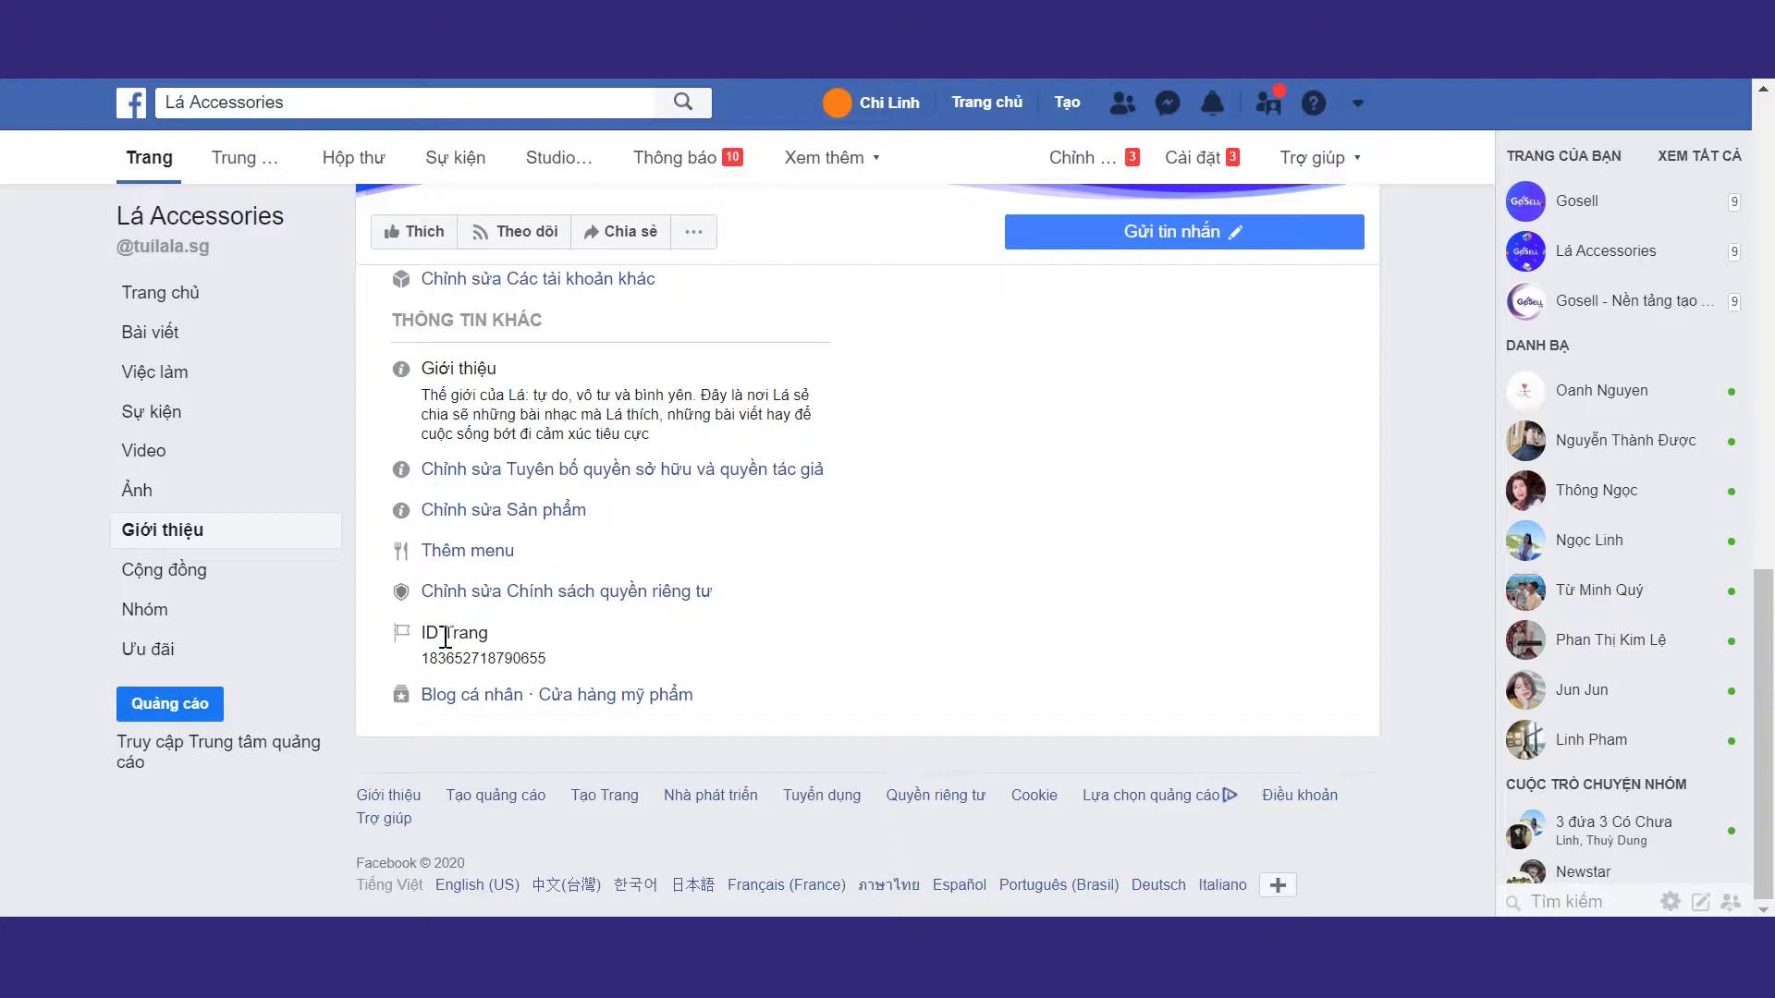
{"action": "left_click_drag", "start_coordinate": [421, 665], "coordinate": [568, 669]}
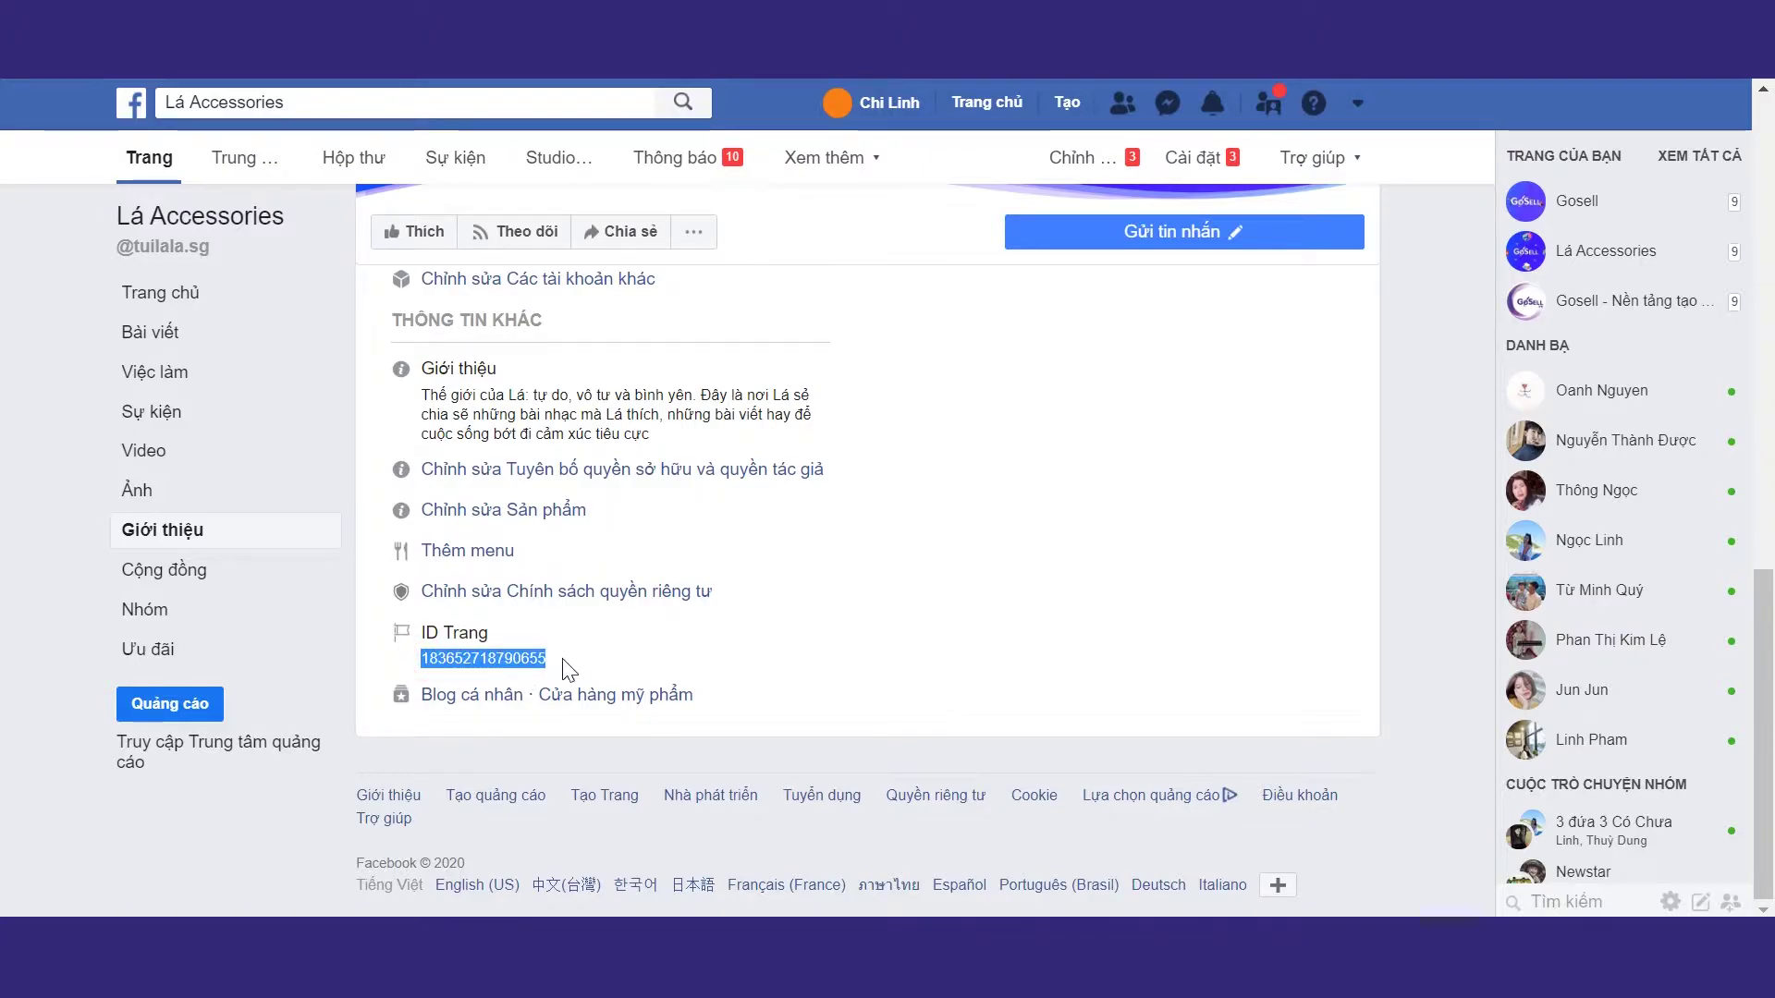
{"action": "right_click", "coordinate": [505, 658]}
{"action": "left_click", "coordinate": [533, 679]}
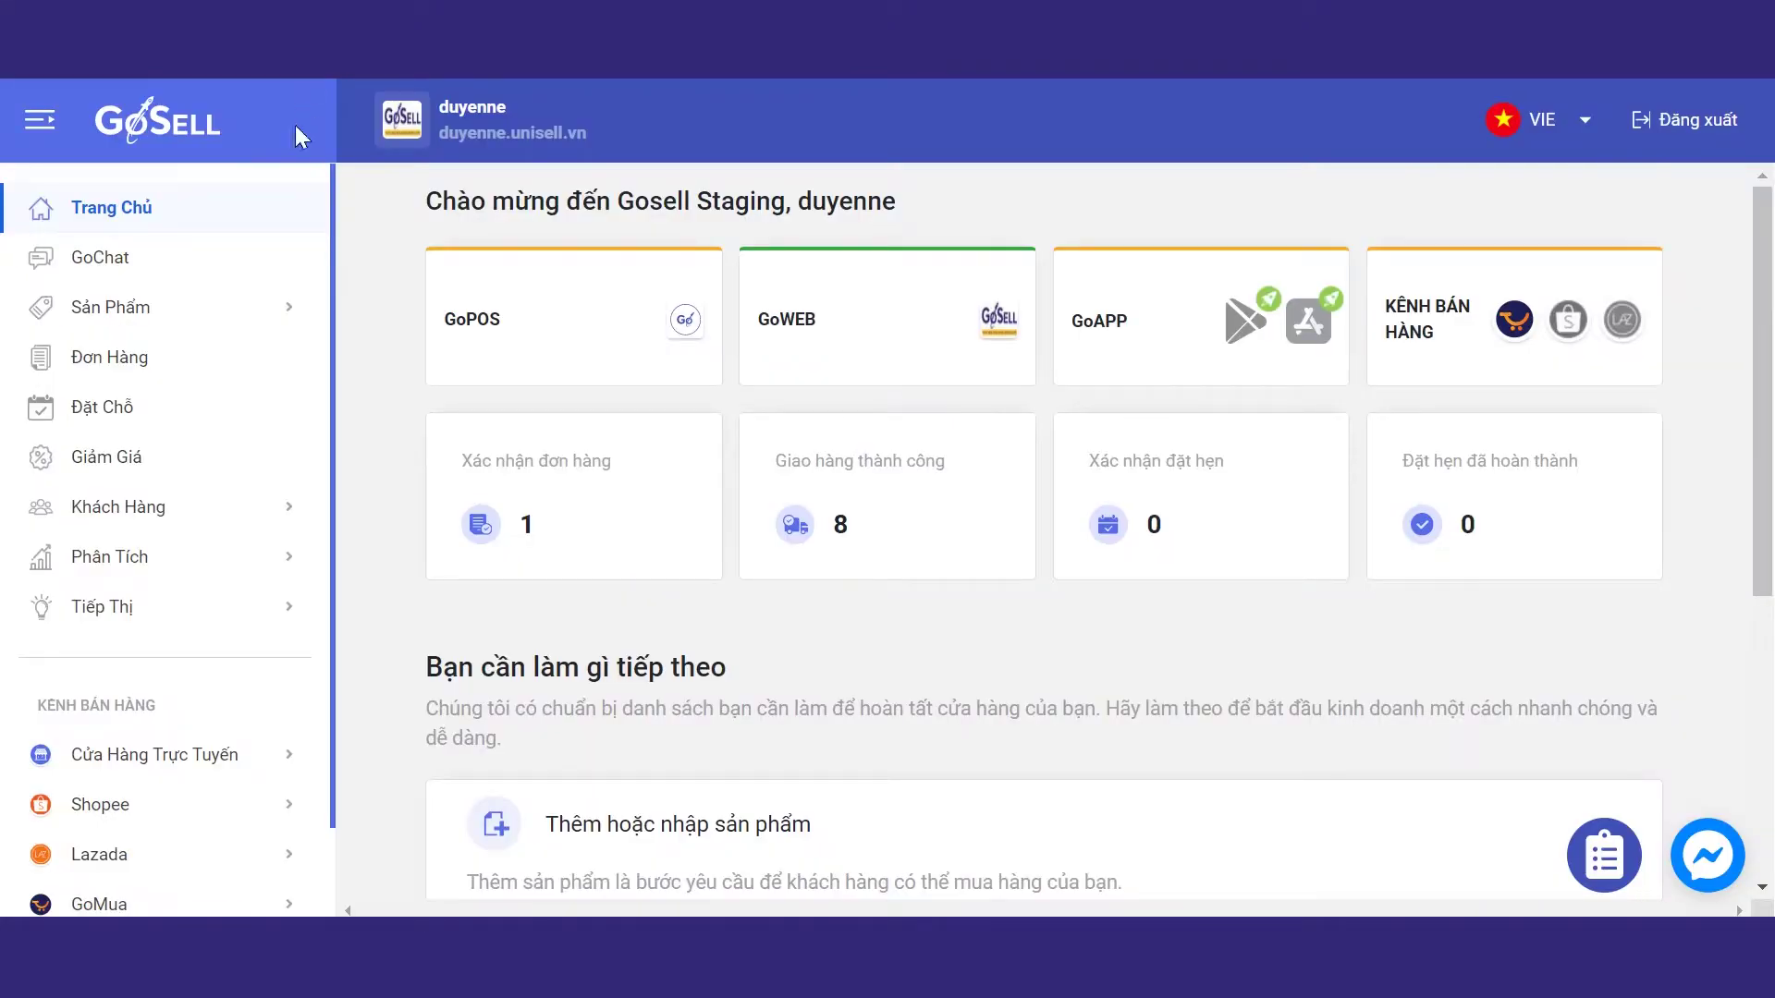
In the GoSell admin site, open the online store's Nâng Cao settings and enable Facebook Chat.
{"action": "left_click", "coordinate": [182, 776]}
{"action": "scroll", "coordinate": [179, 777], "scroll_direction": "down", "scroll_amount": 3}
{"action": "scroll", "coordinate": [124, 804], "scroll_direction": "down", "scroll_amount": 4}
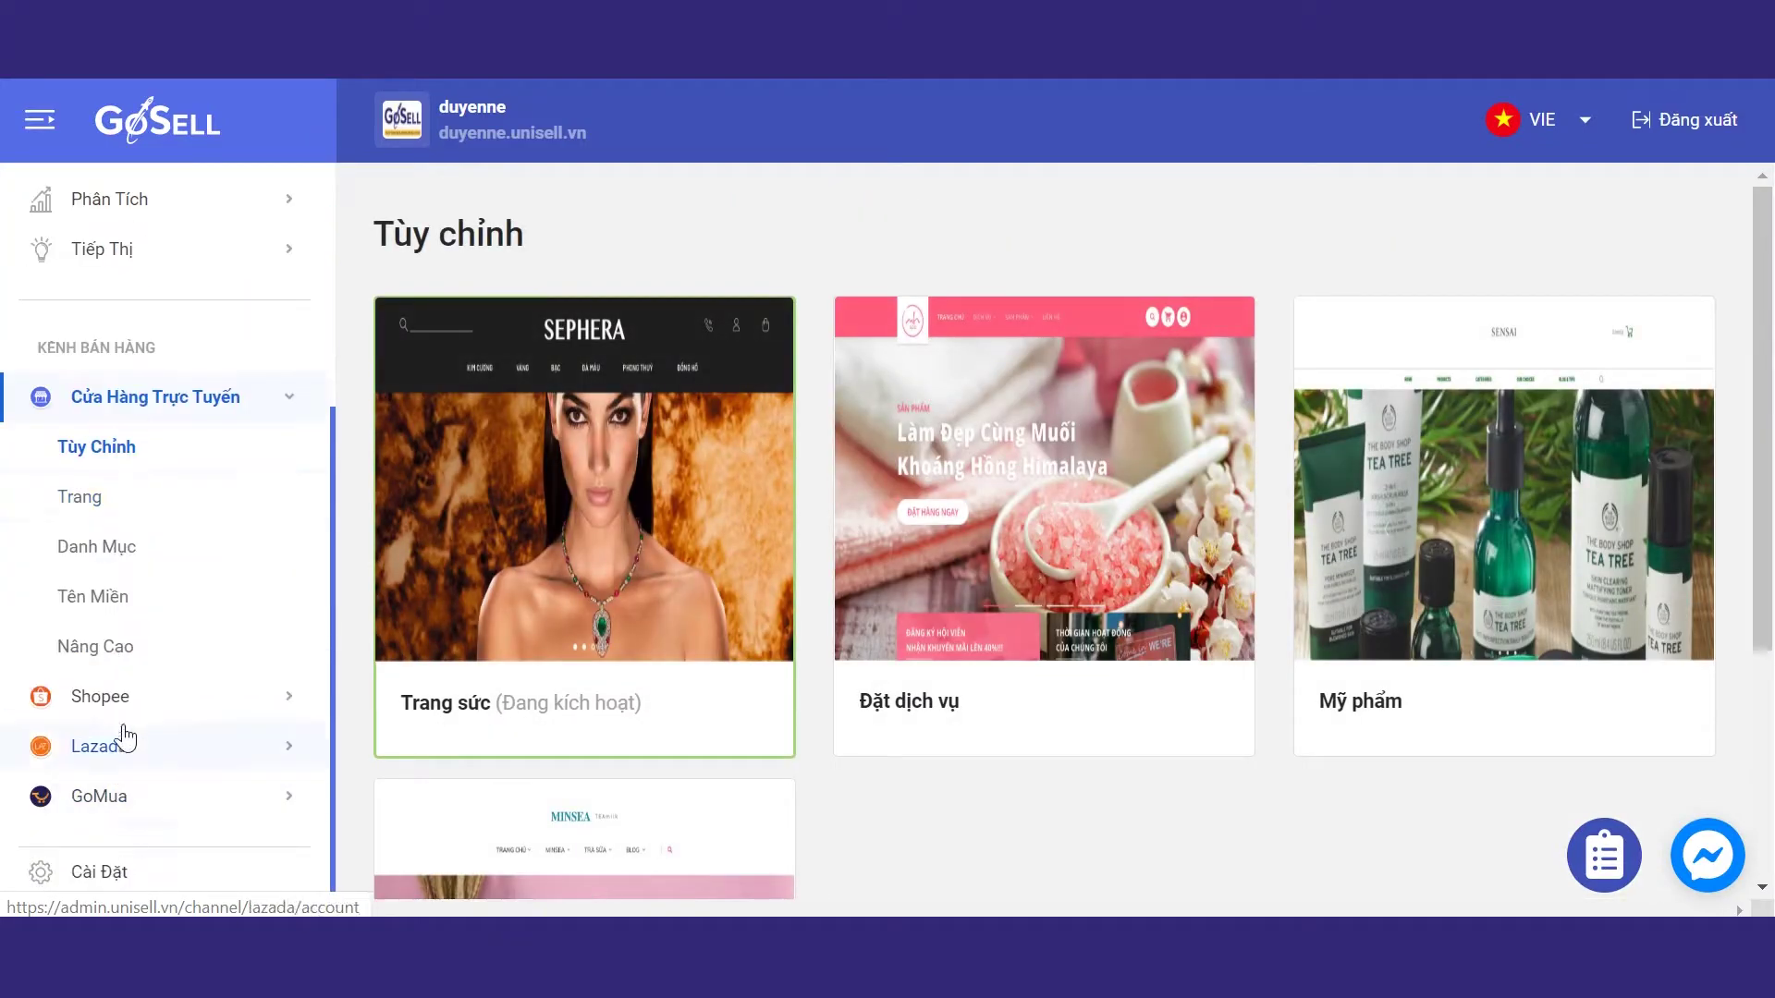
{"action": "left_click", "coordinate": [117, 650]}
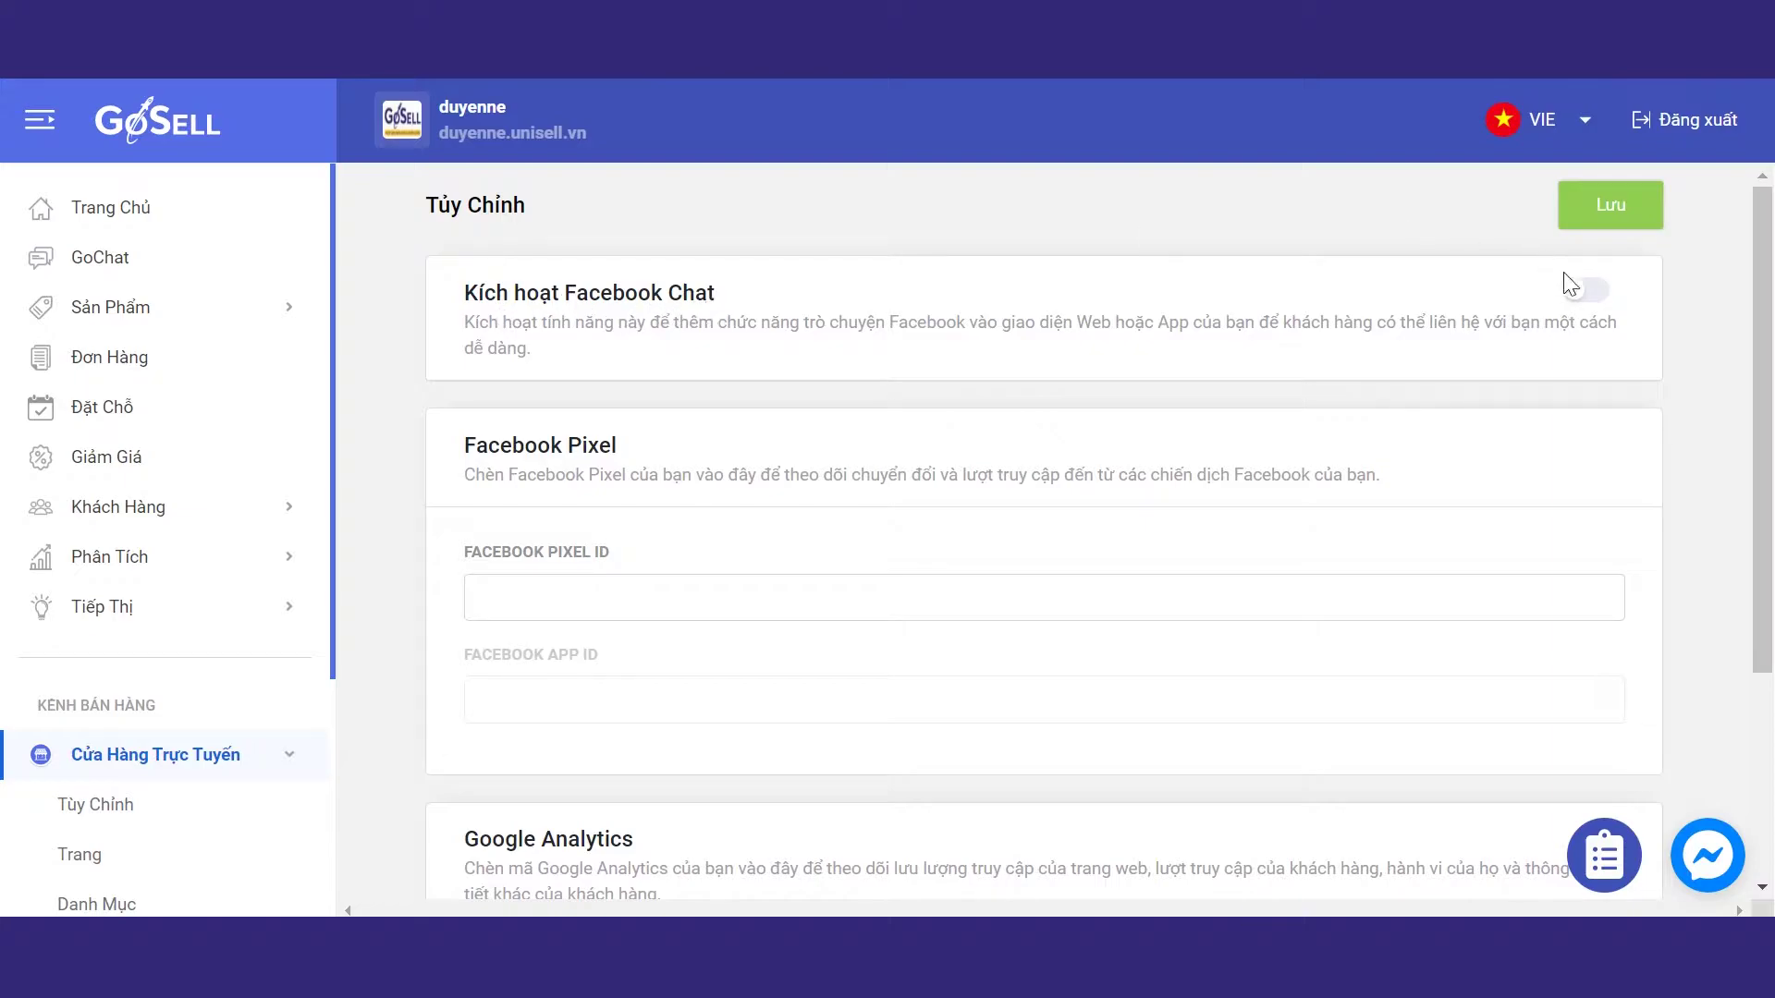
{"action": "left_click", "coordinate": [1594, 294]}
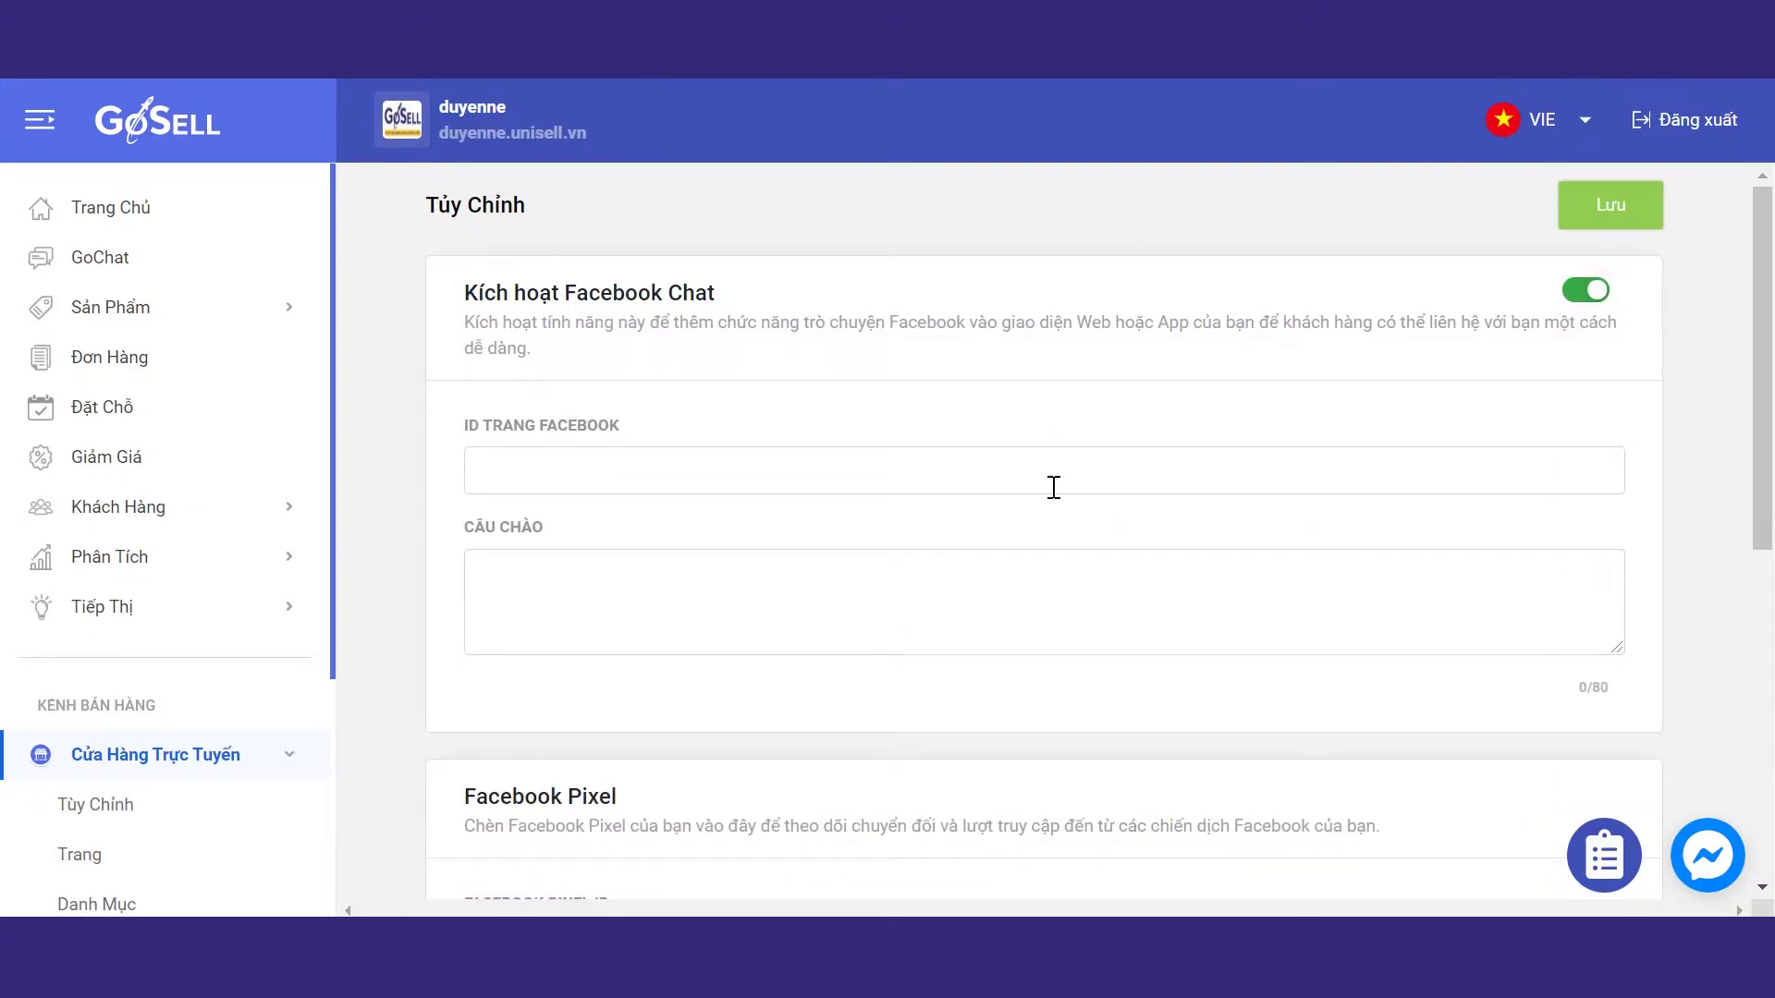
Paste the copied Facebook page ID into the Facebook Chat settings.
{"action": "left_click", "coordinate": [893, 482]}
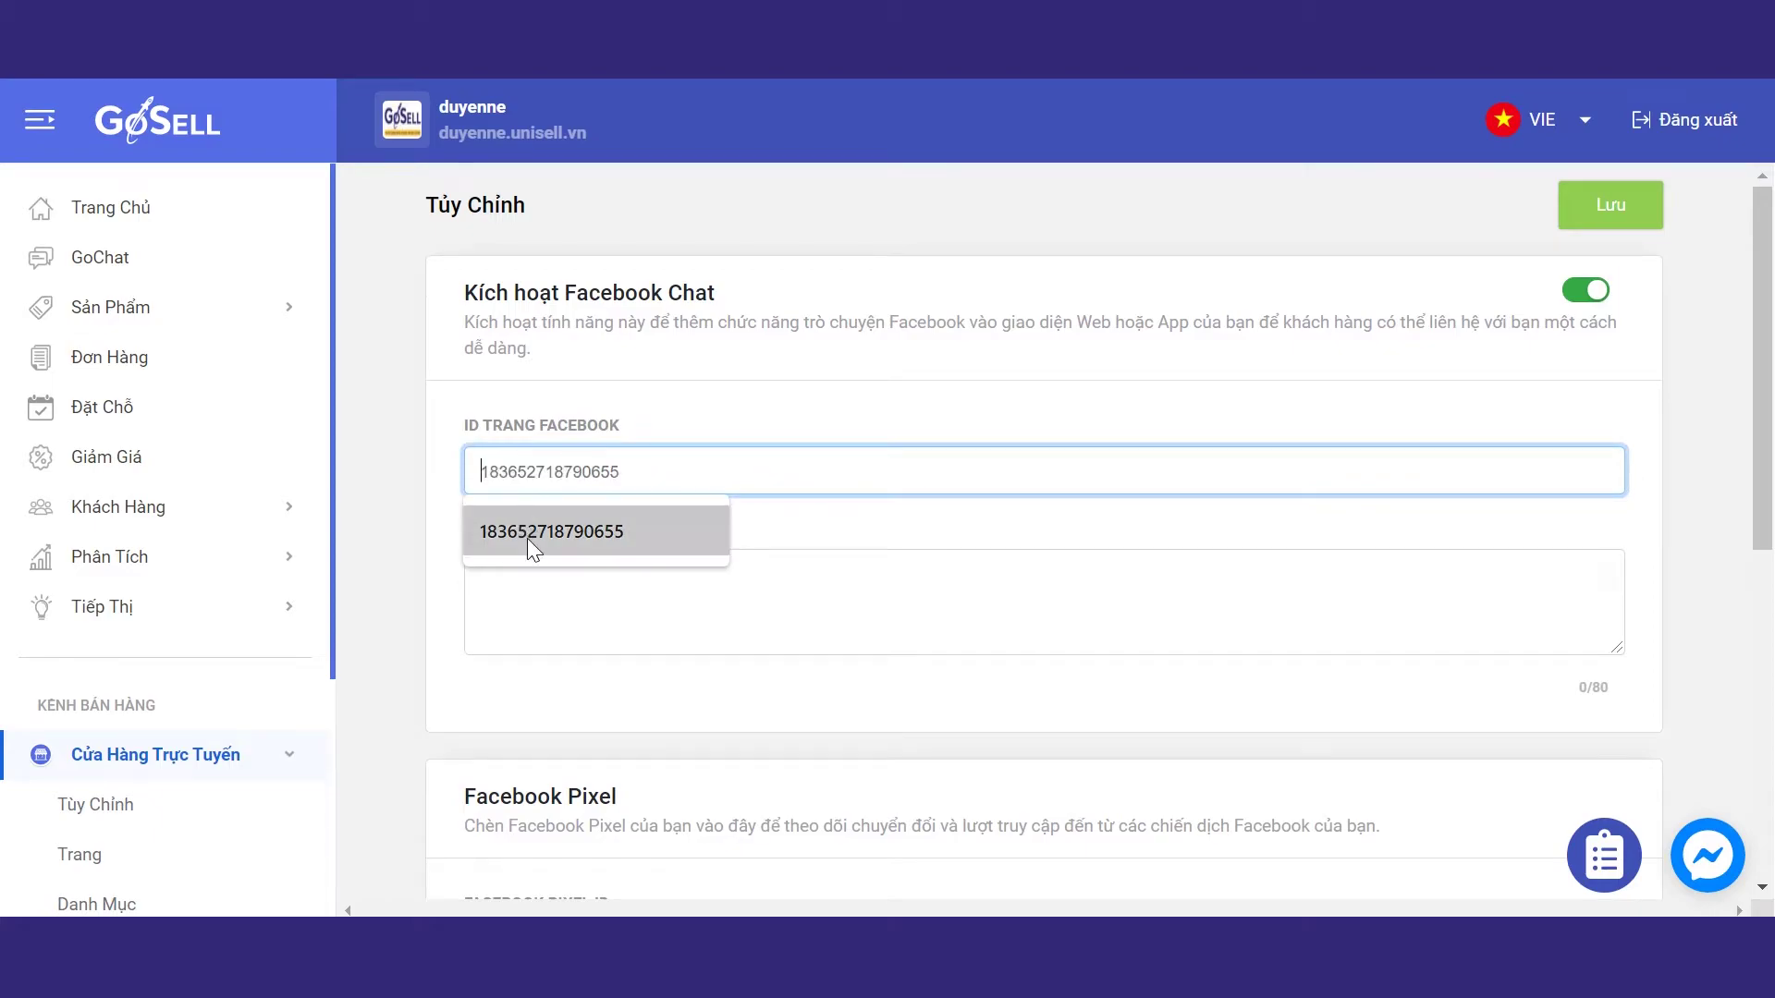
{"action": "right_click", "coordinate": [618, 481]}
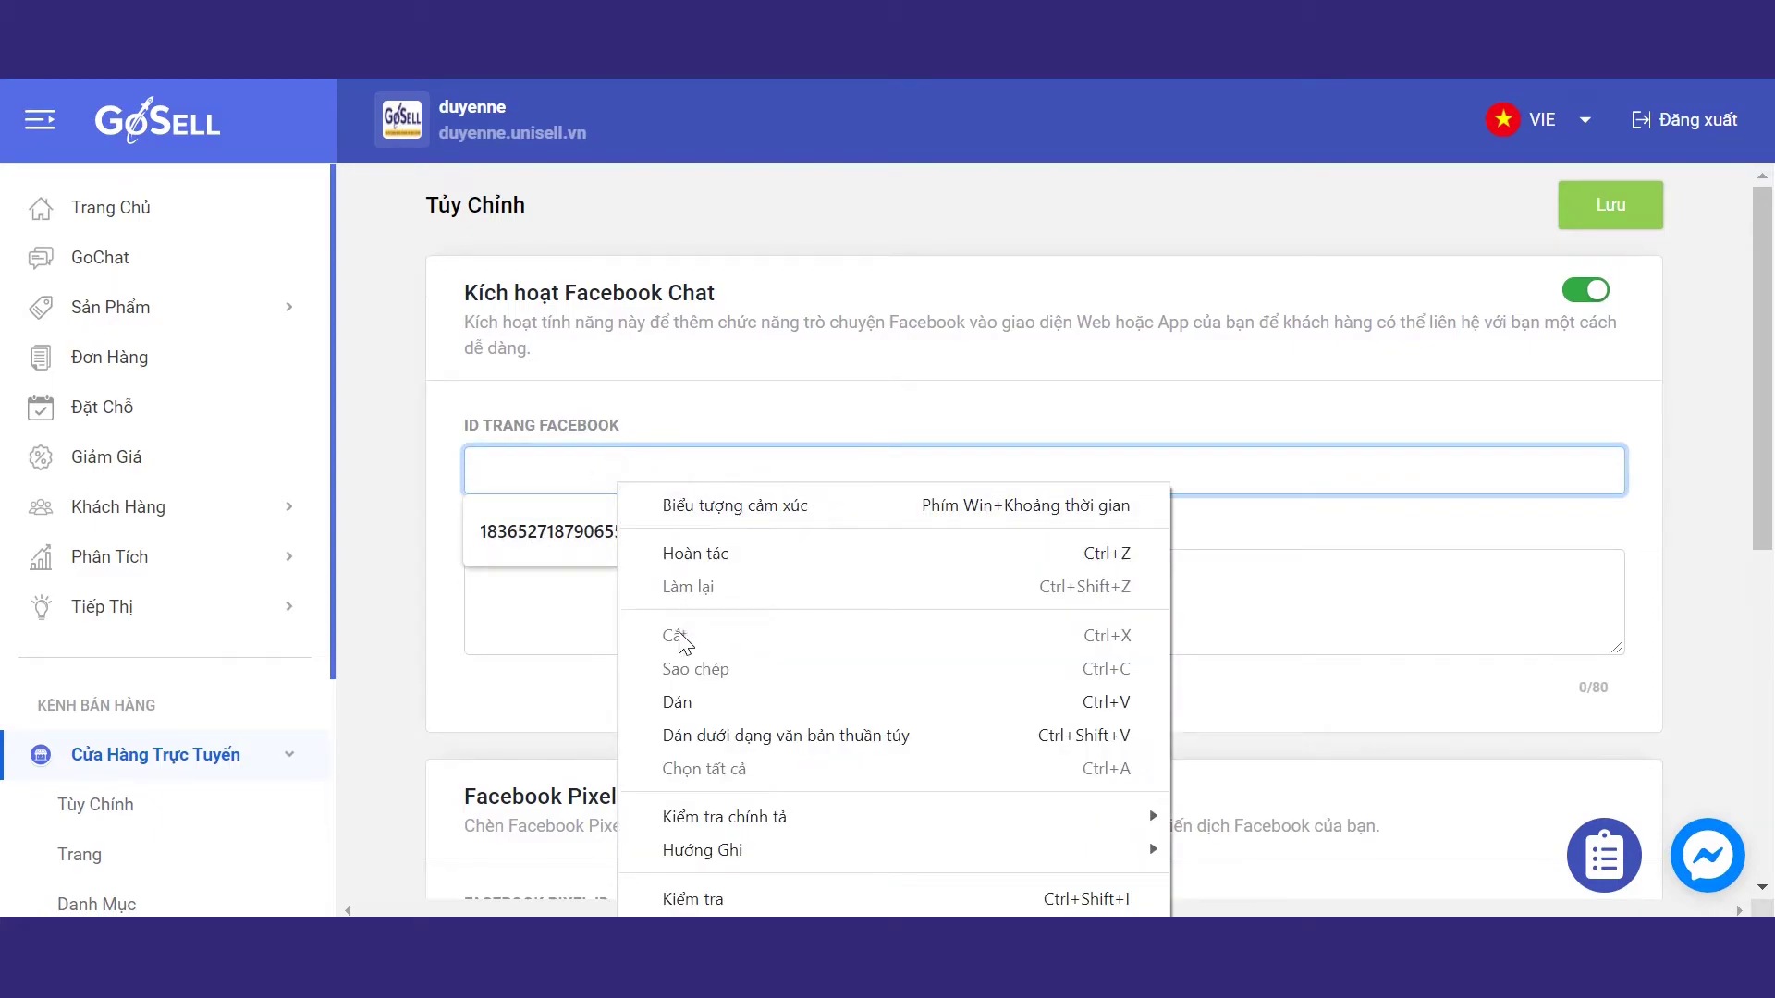
{"action": "left_click", "coordinate": [680, 700]}
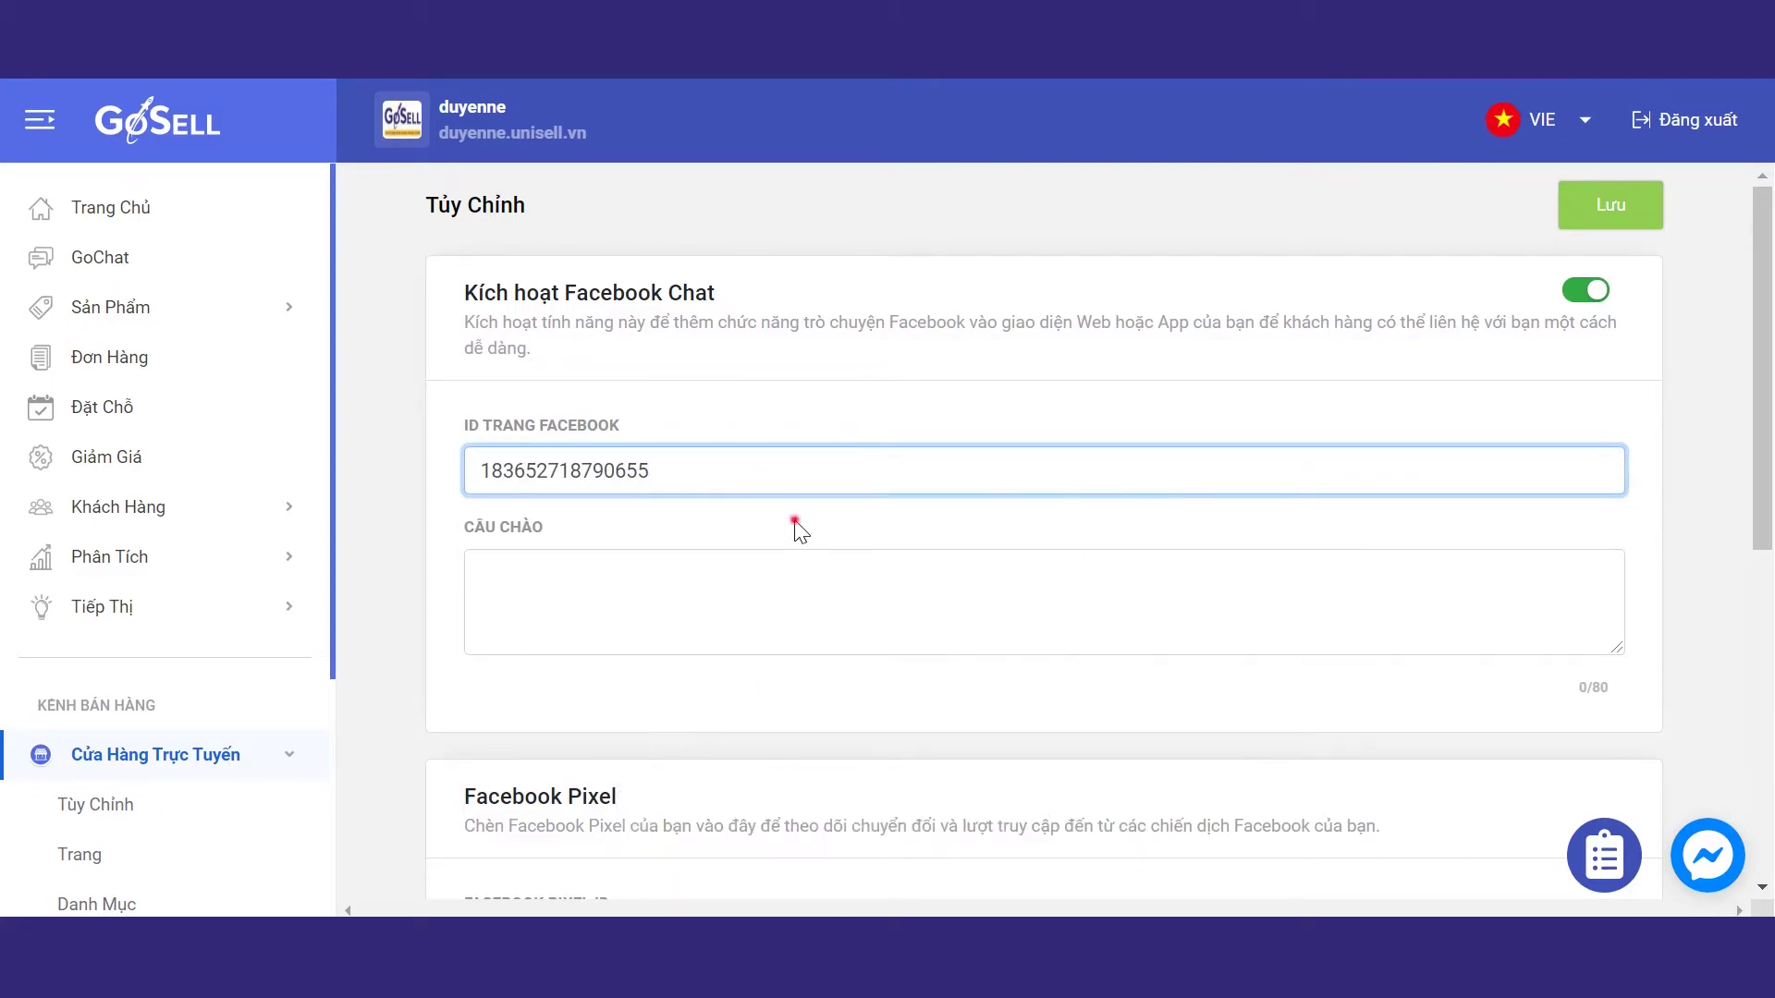
Enter a chat greeting starting "xin chào tôi là" followed by the shop's name, and save the settings.
{"action": "left_click", "coordinate": [715, 590]}
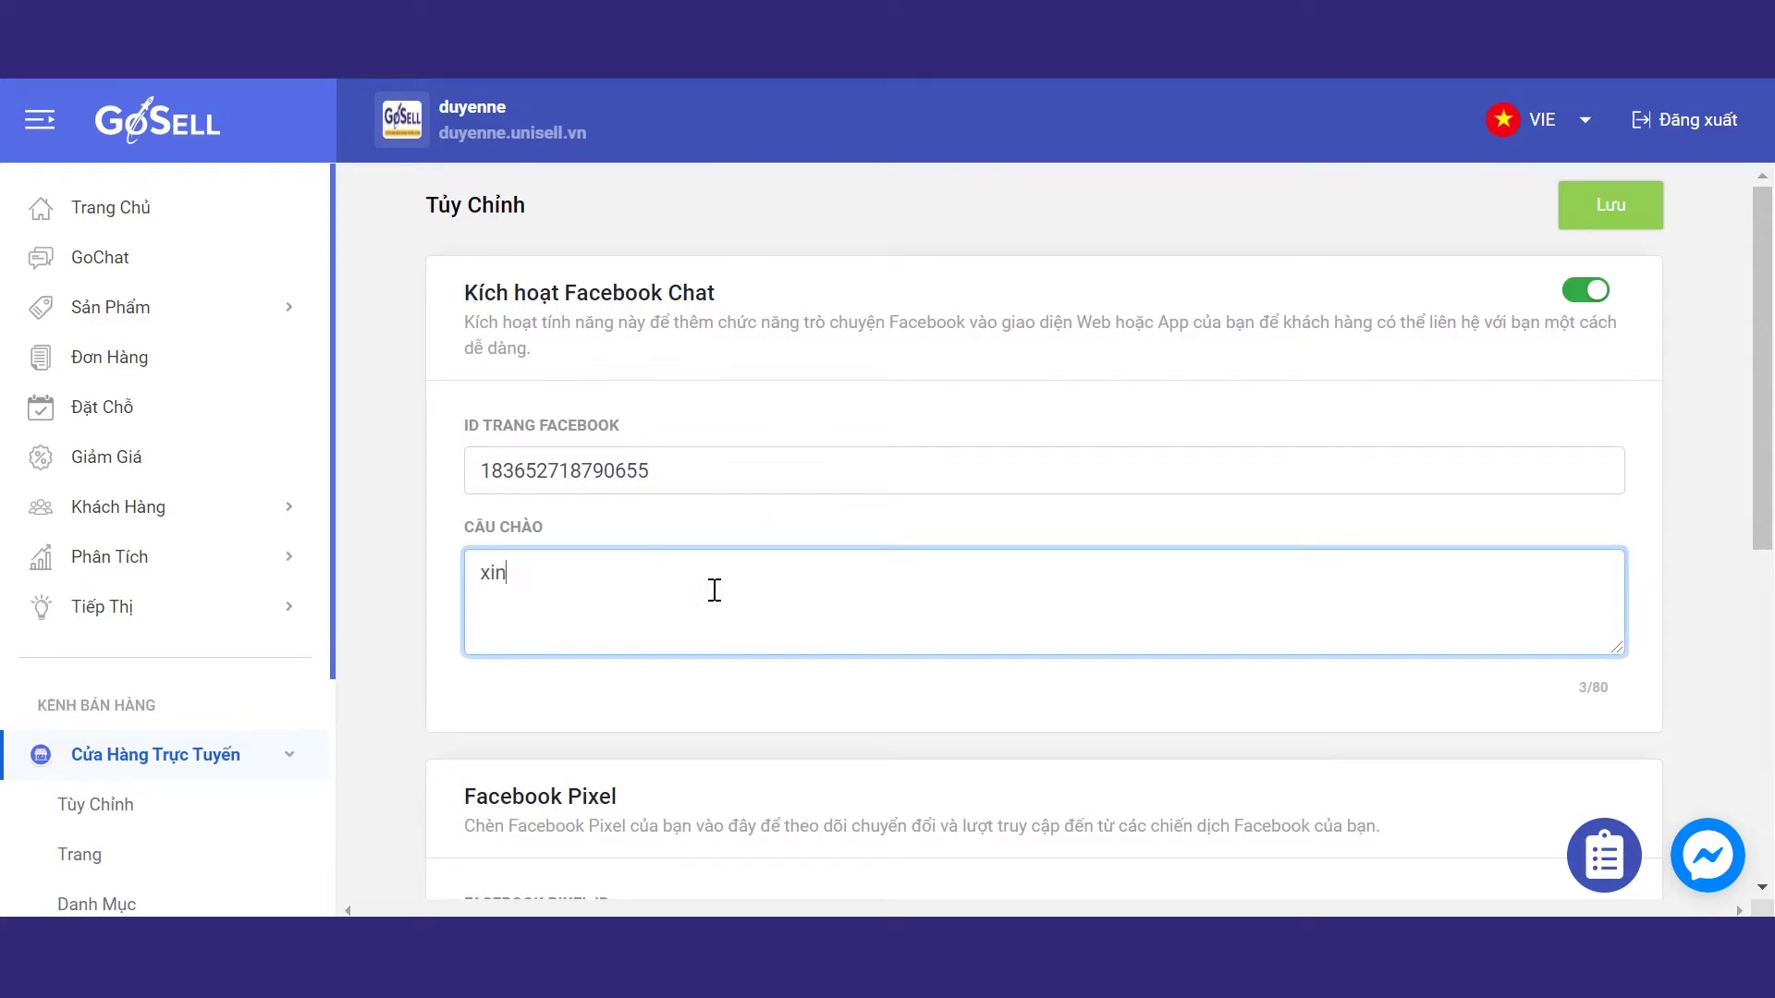
{"action": "type", "text": "xin chaof to"}
{"action": "type", "text": "i là duyên"}
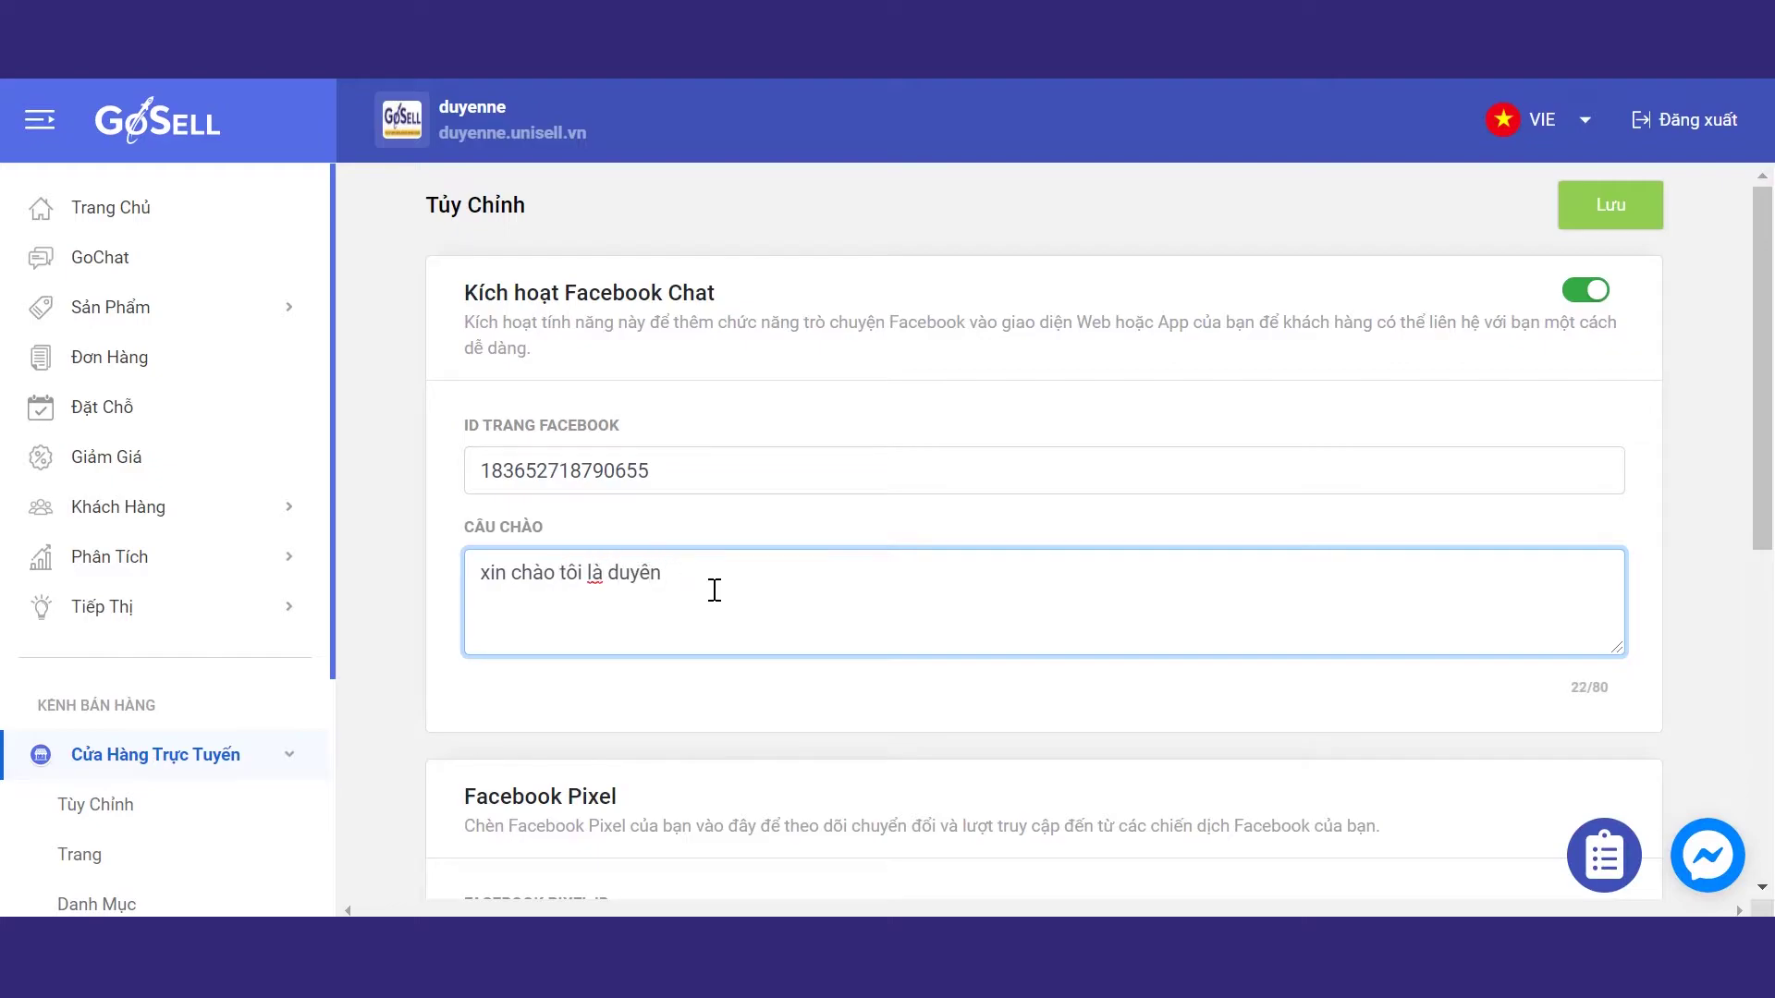
{"action": "type", "text": "ne sh"}
{"action": "key", "text": "BackSpace"}
{"action": "left_click", "coordinate": [1594, 209]}
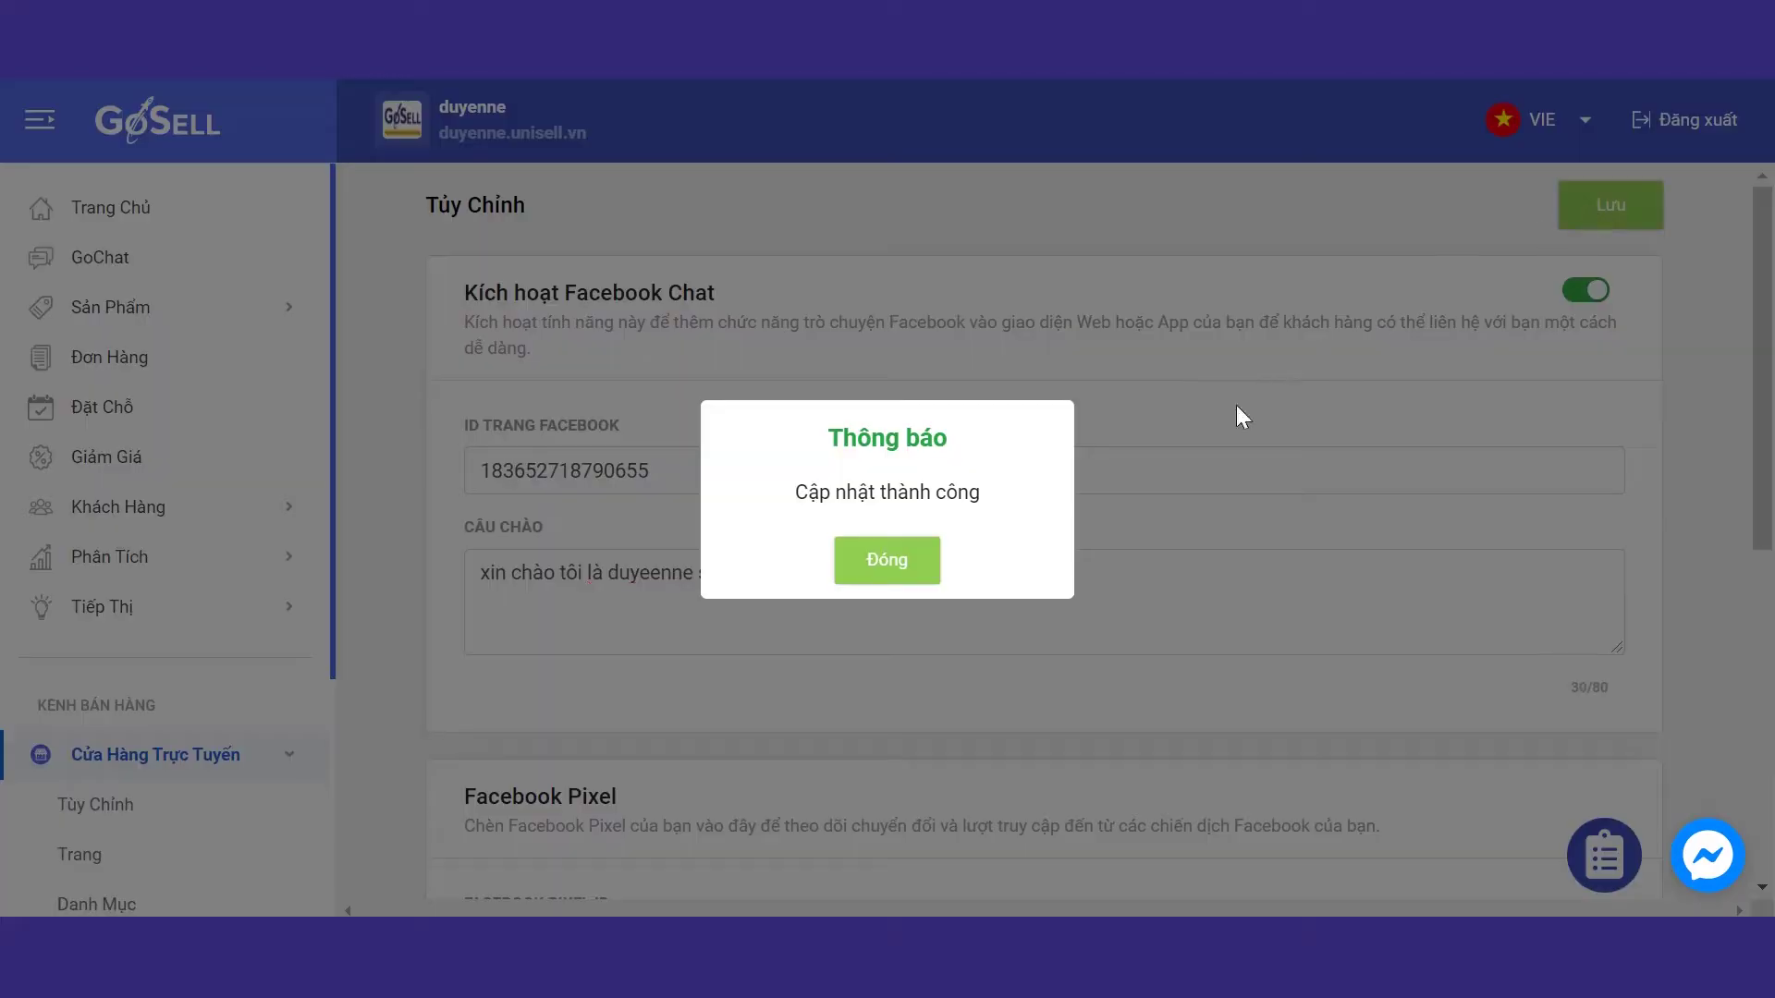
{"action": "left_click", "coordinate": [905, 573]}
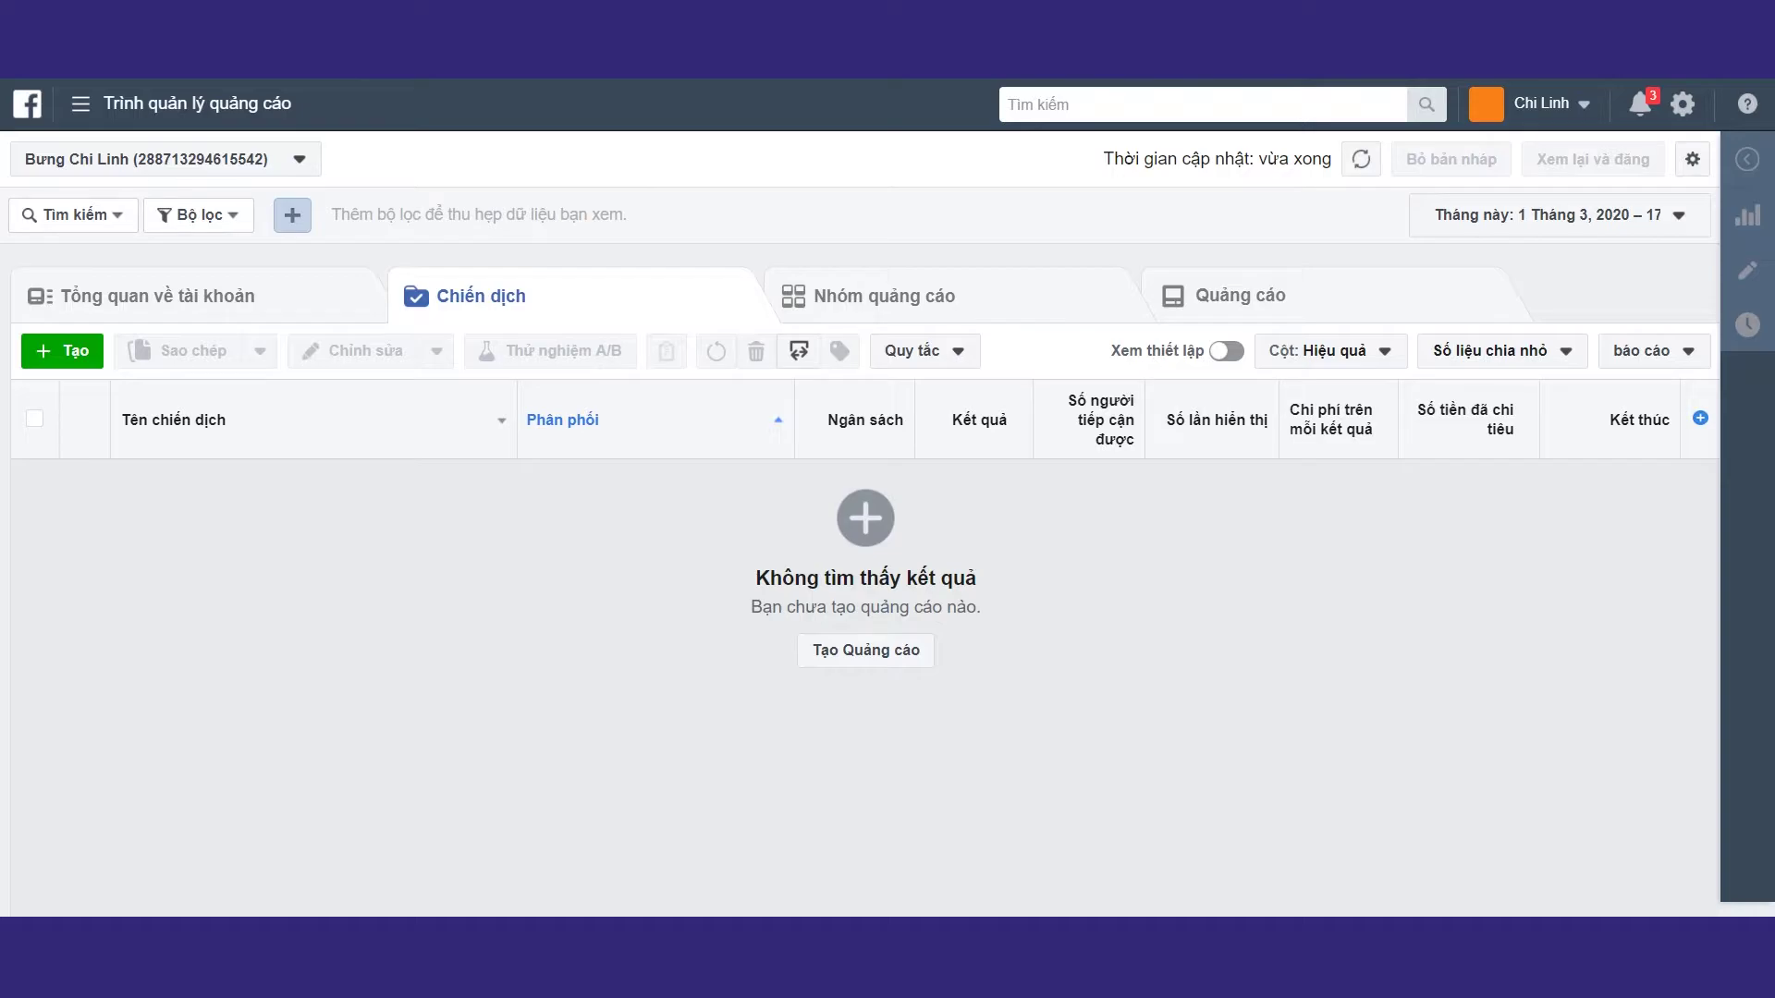
Switch to Facebook Ads Manager, open the app dashboard and start a new app with the display name Luxshop123.
{"action": "left_click", "coordinate": [211, 109]}
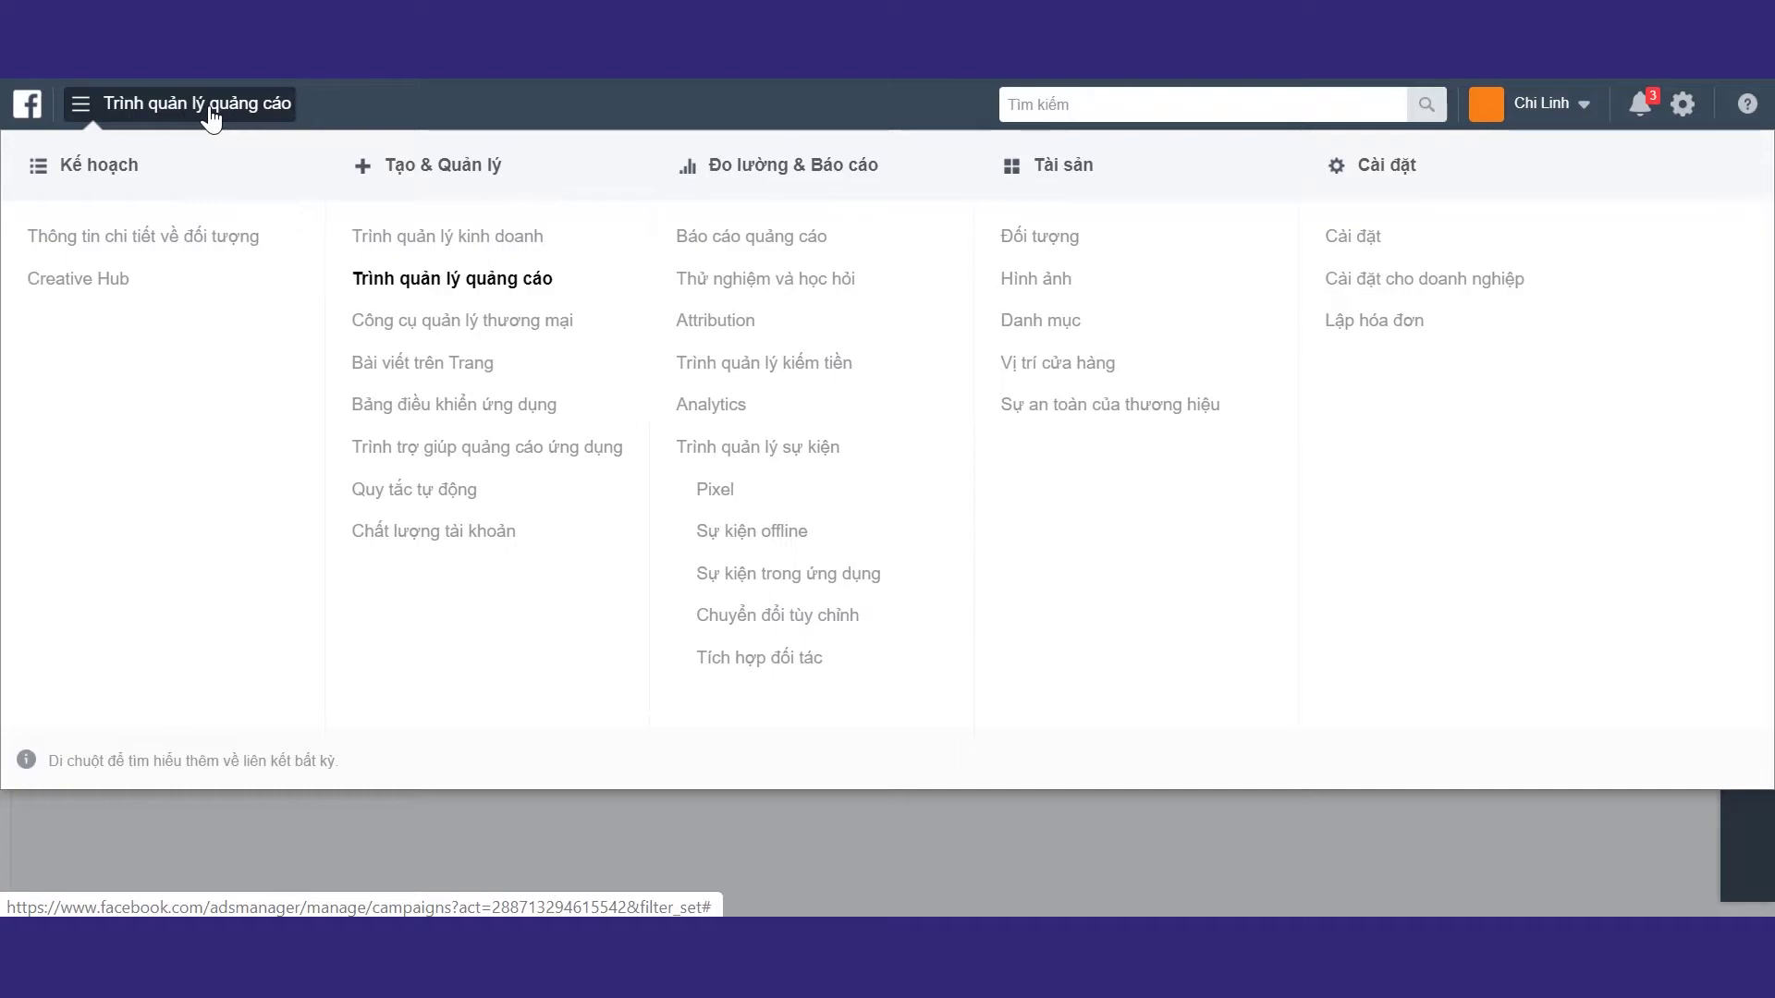
{"action": "left_click", "coordinate": [456, 412]}
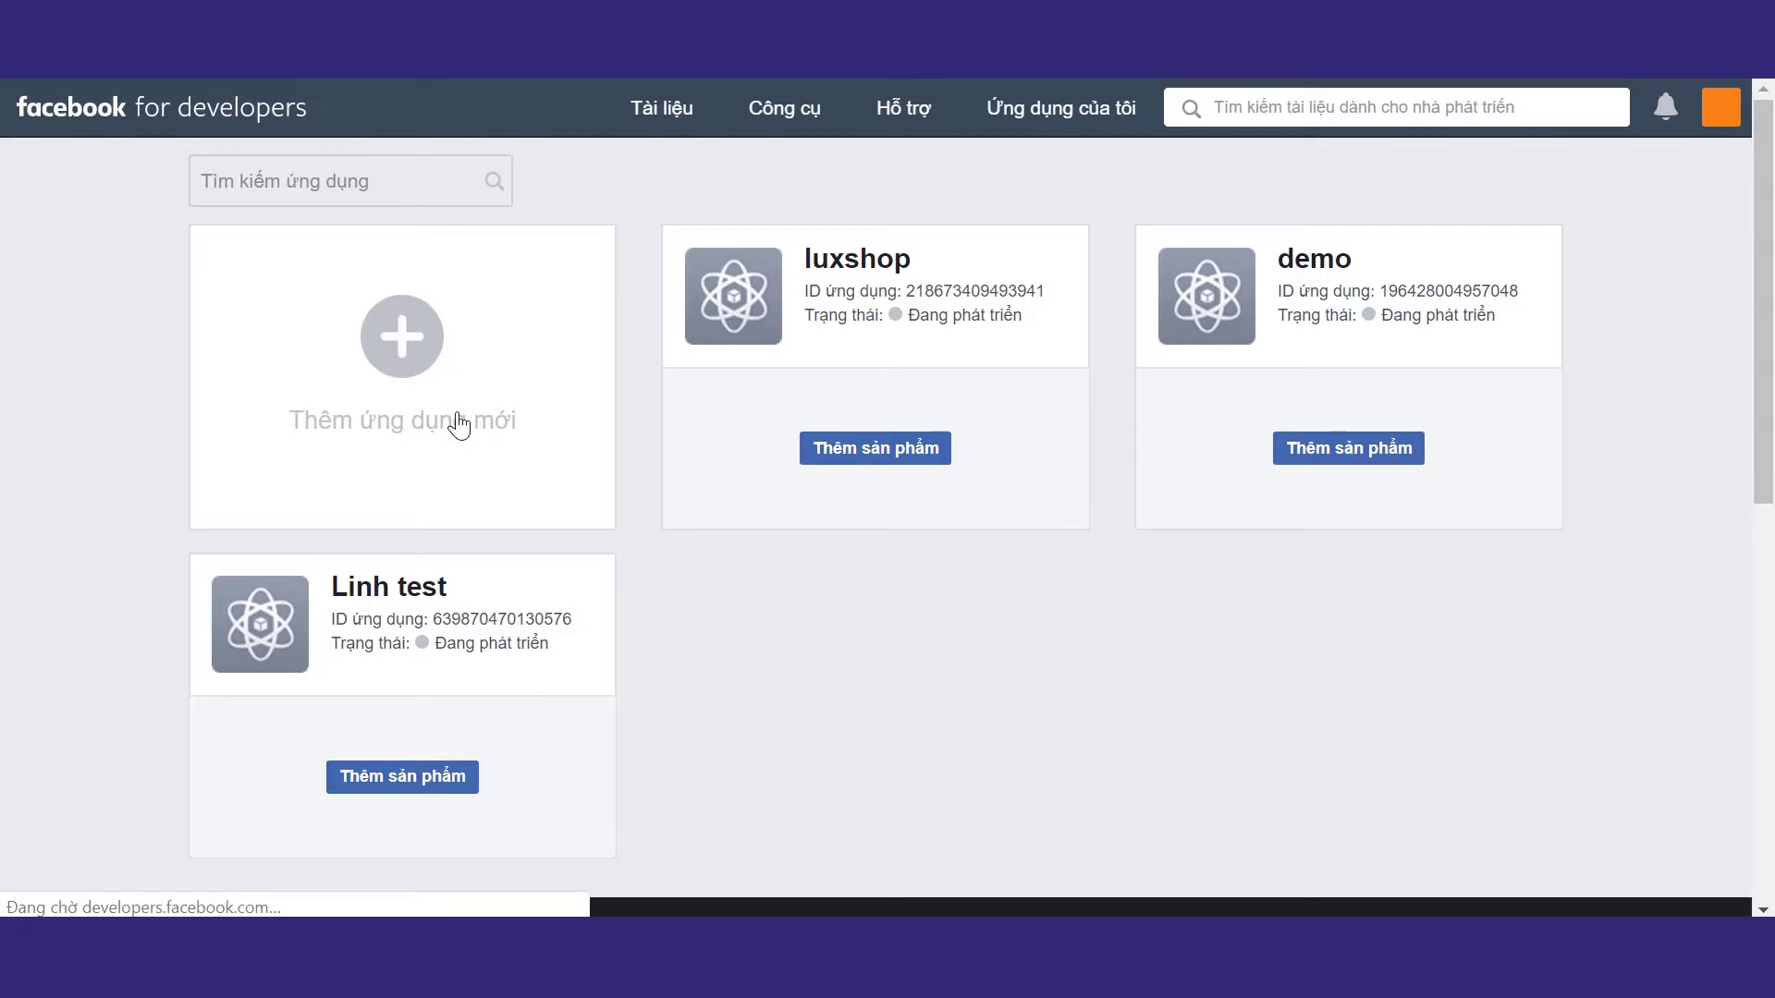
{"action": "left_click", "coordinate": [457, 416]}
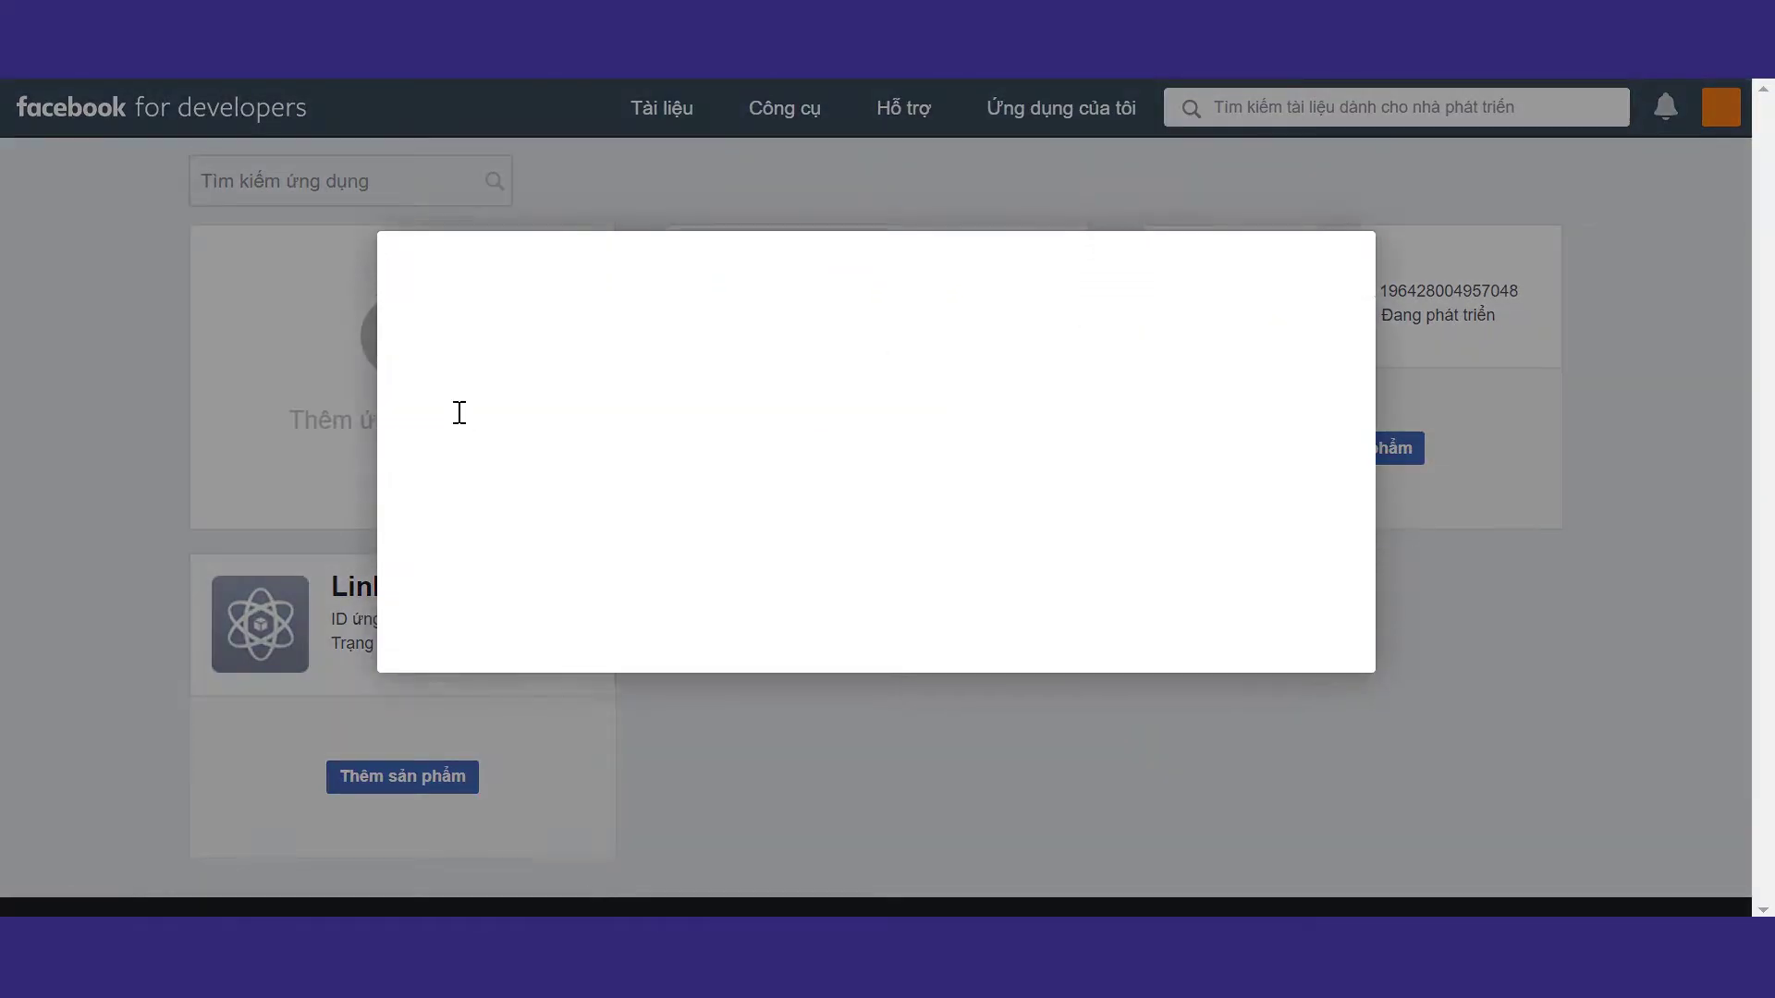
{"action": "left_click", "coordinate": [536, 435]}
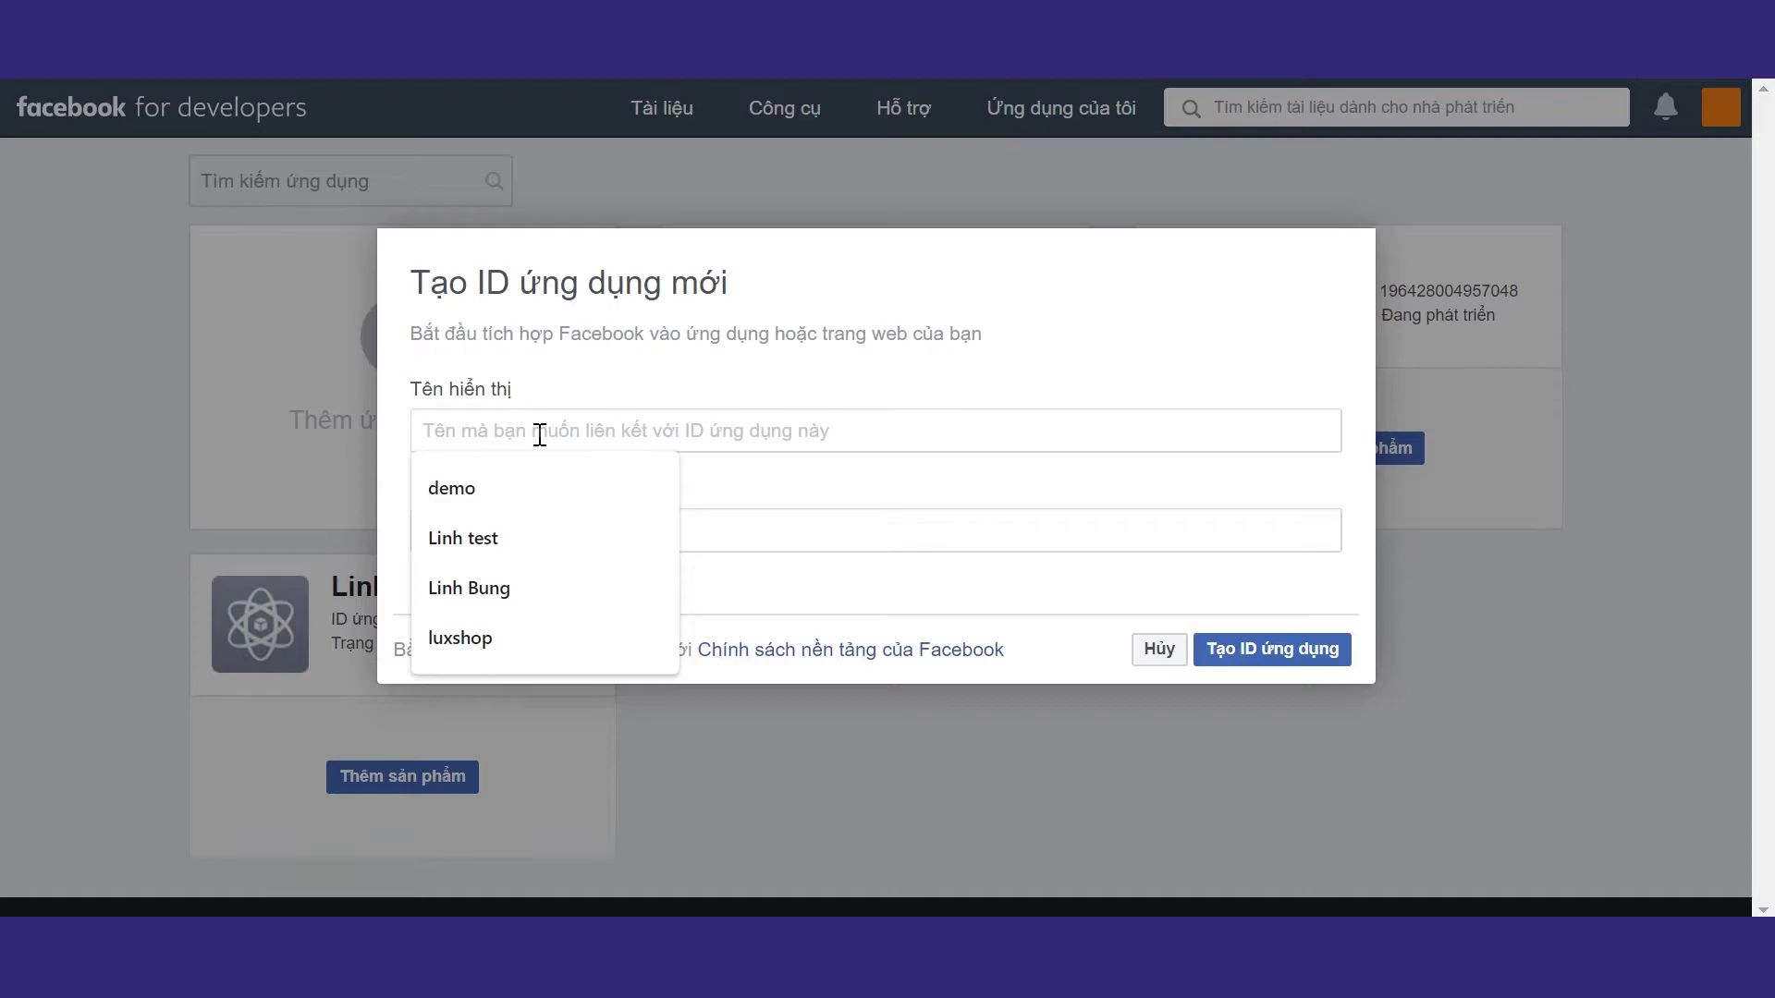
{"action": "type", "text": "Luxshop123"}
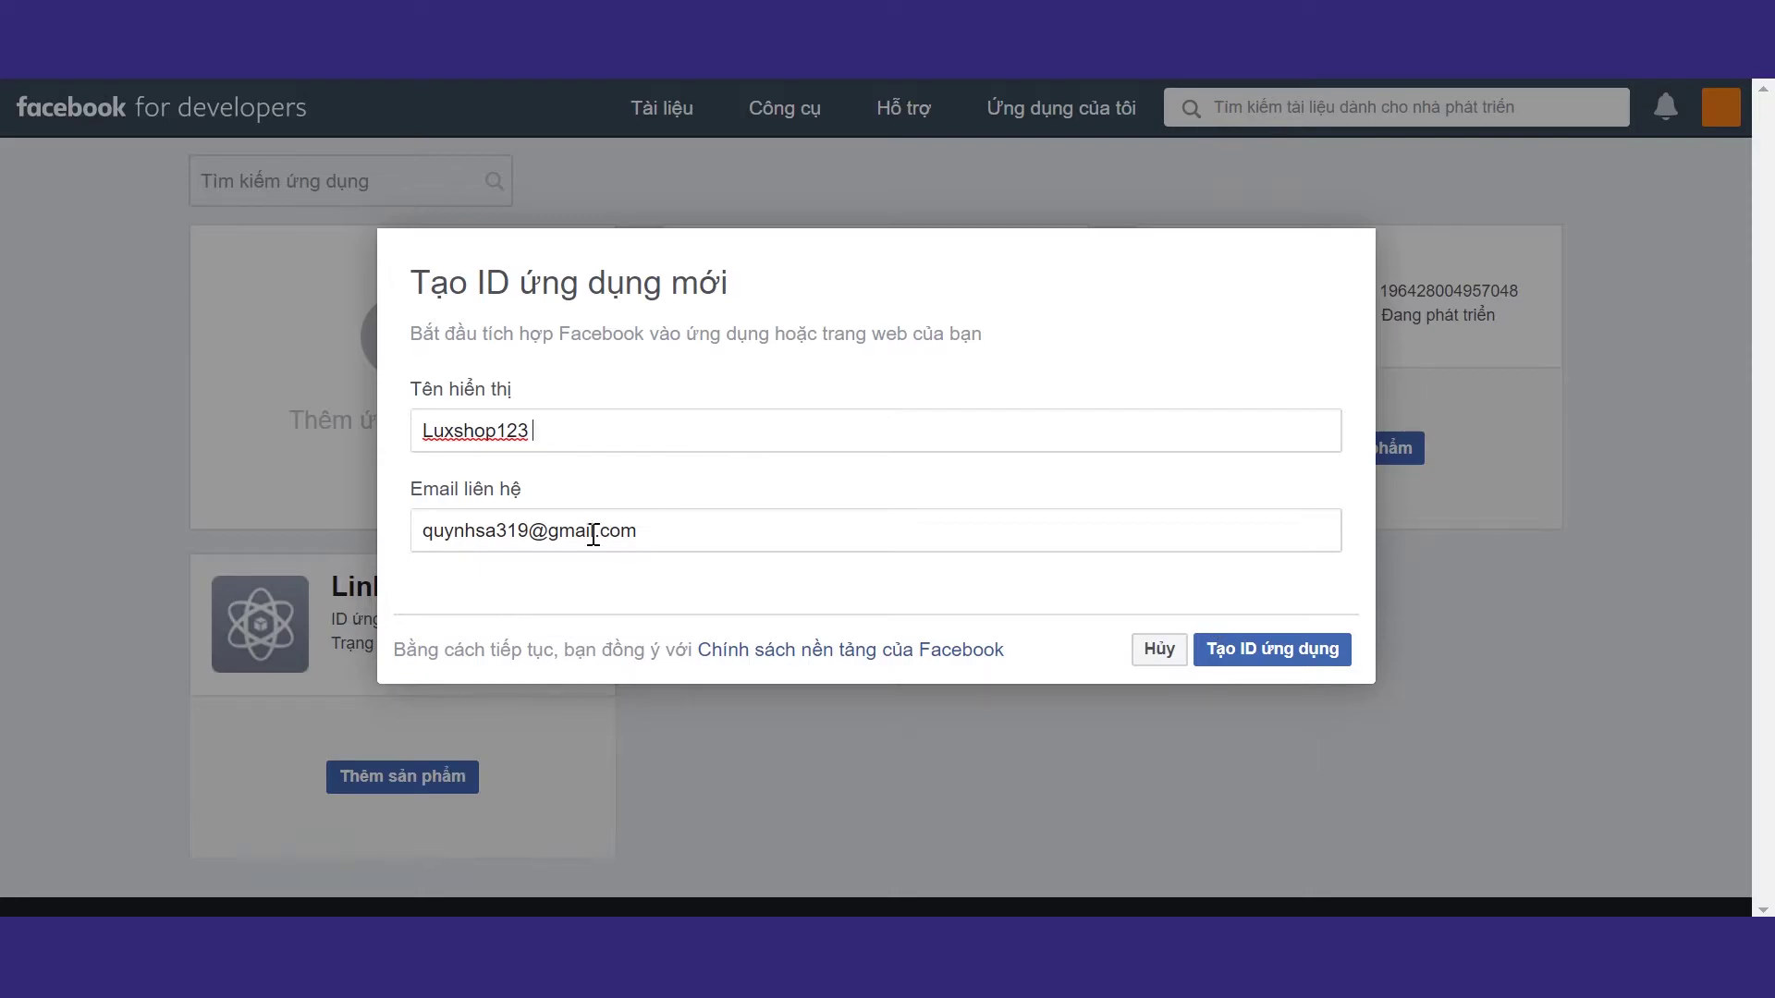
Create the app ID and complete the reCAPTCHA security check.
{"action": "left_click", "coordinate": [1252, 652]}
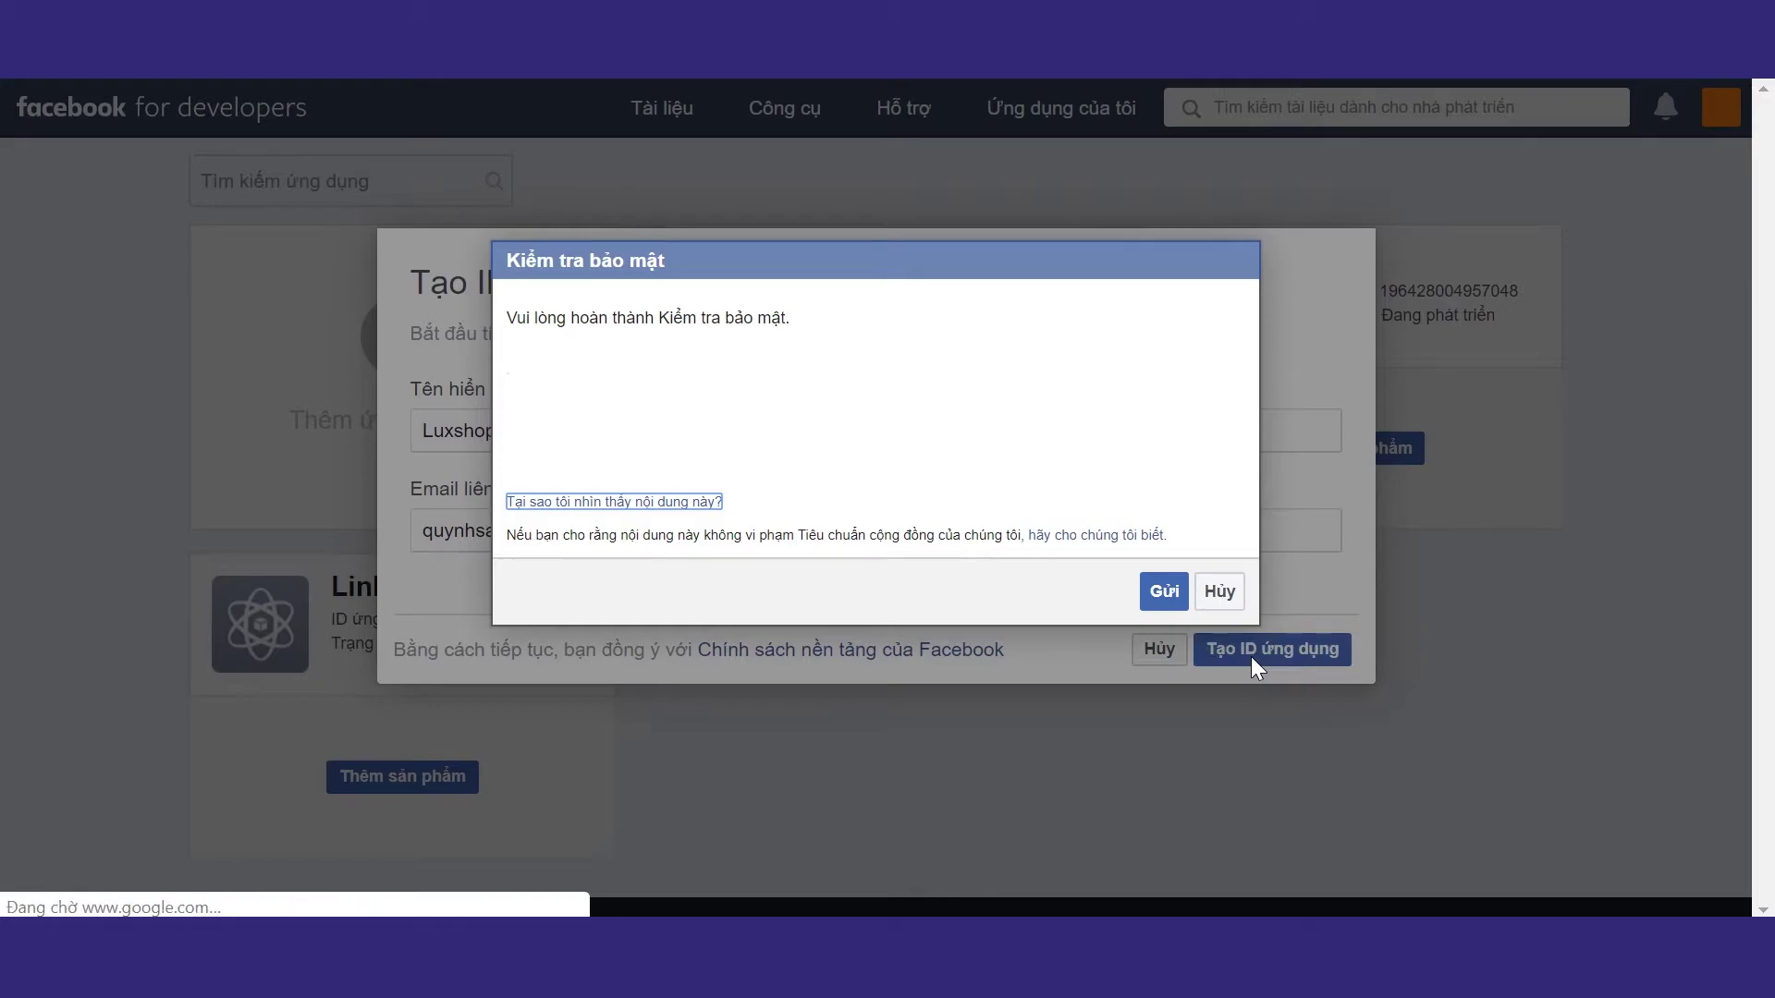
{"action": "left_click", "coordinate": [545, 414]}
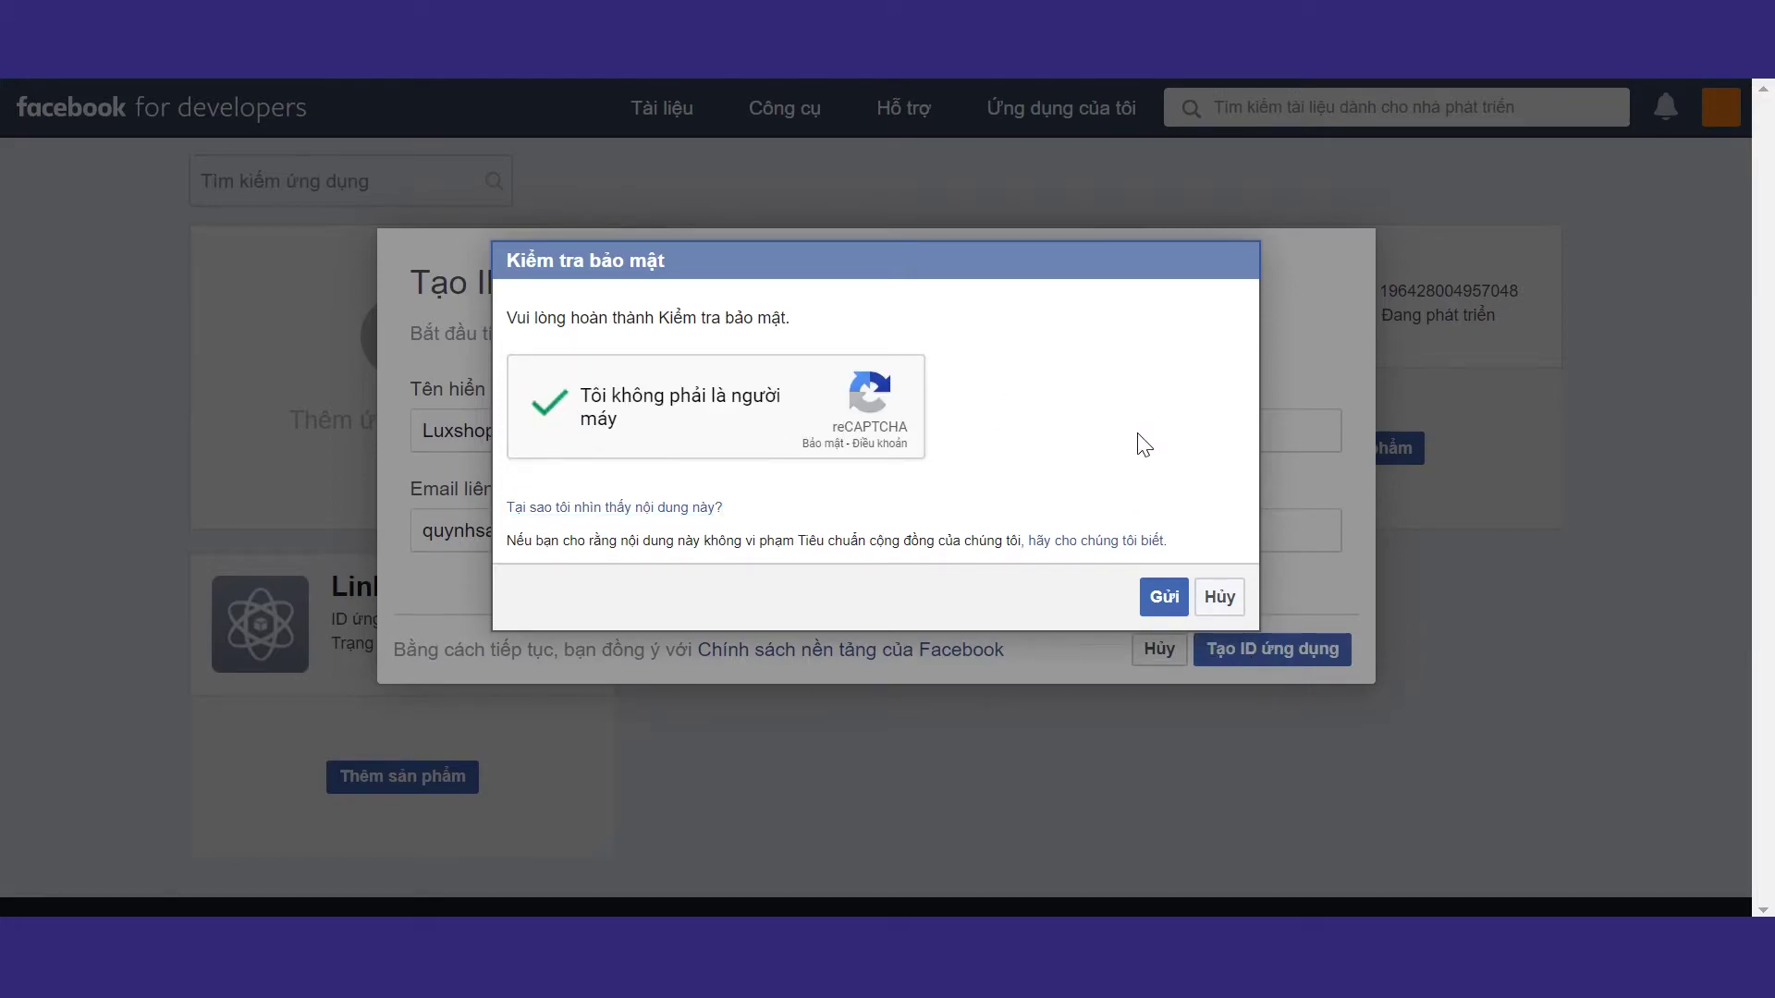
{"action": "left_click", "coordinate": [1161, 599]}
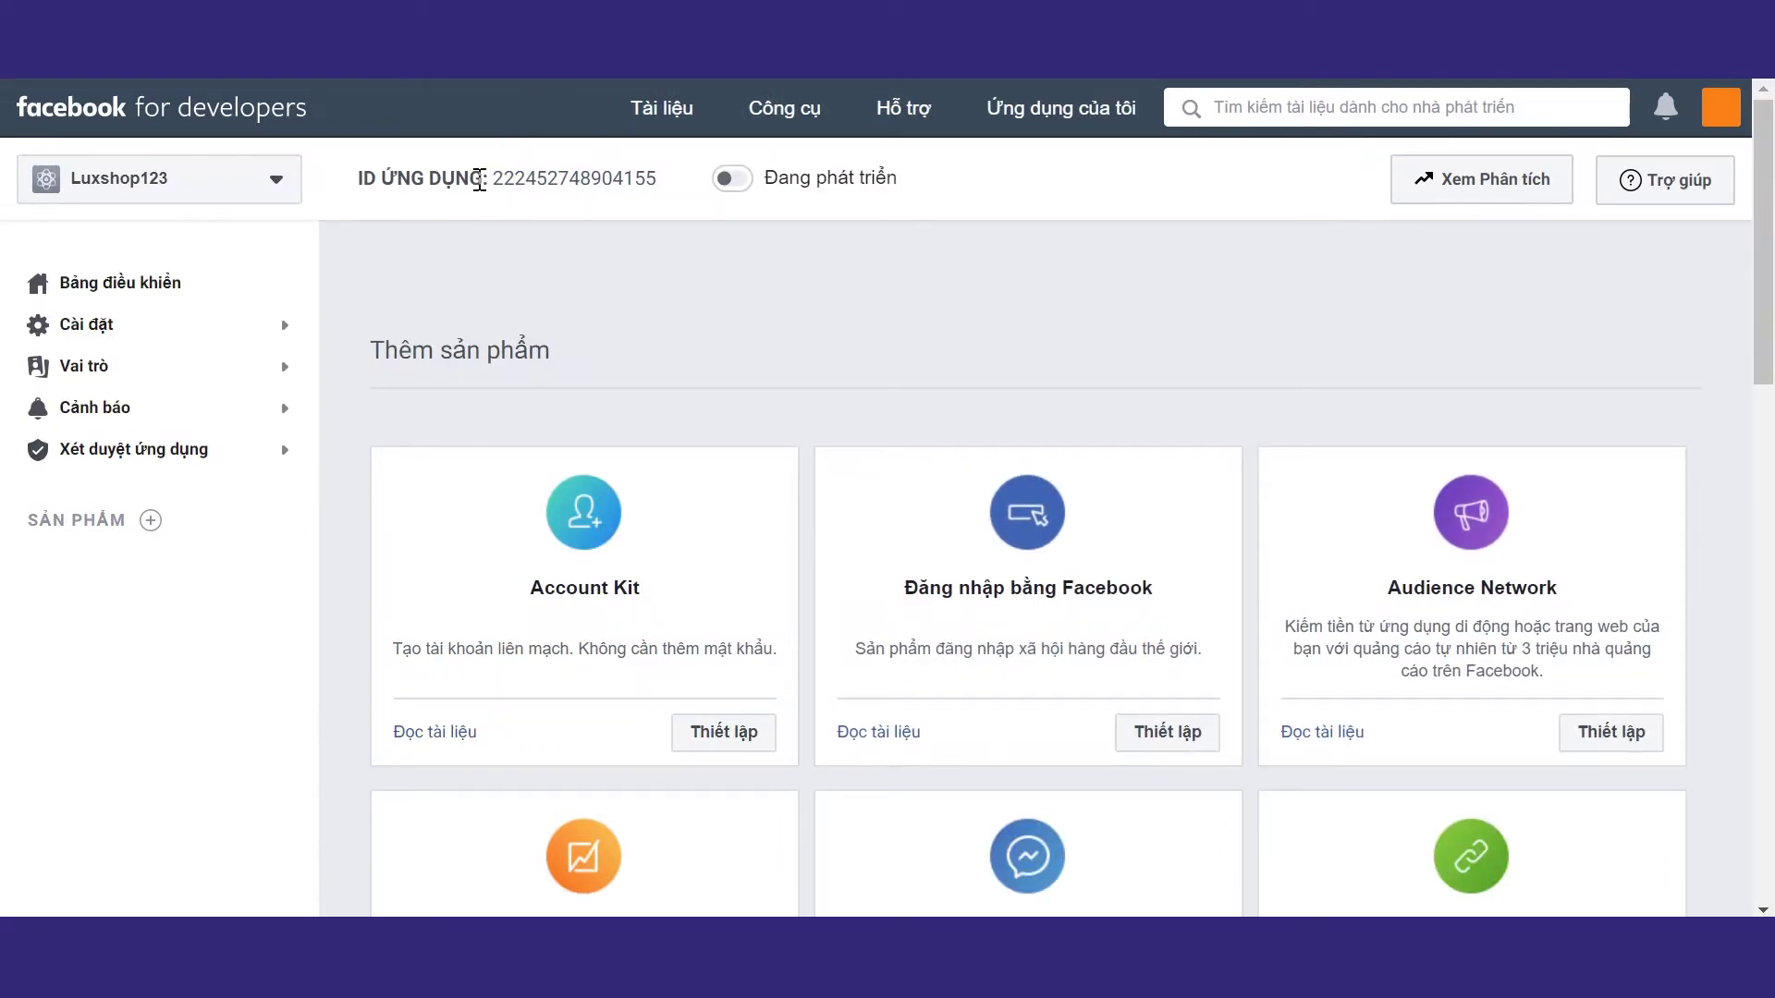
Copy the Luxshop123 app ID and open the app's Thông tin cơ bản settings.
{"action": "left_click", "coordinate": [507, 179]}
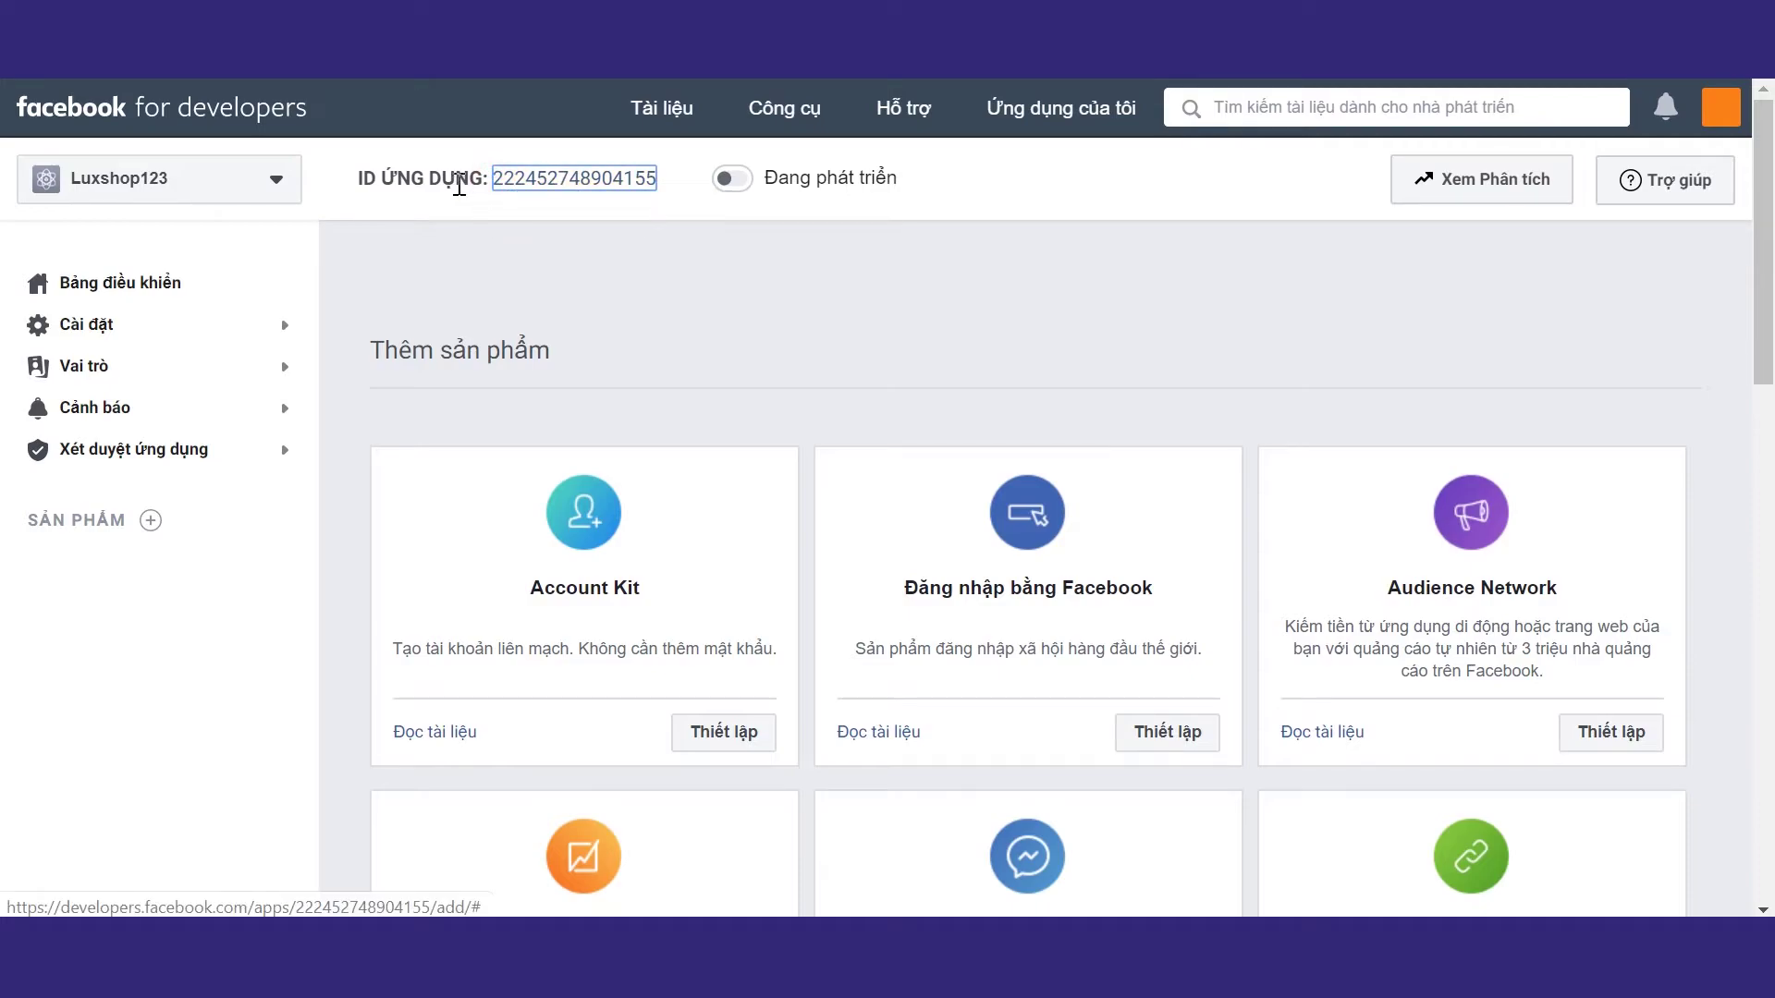
{"action": "left_click", "coordinate": [193, 333]}
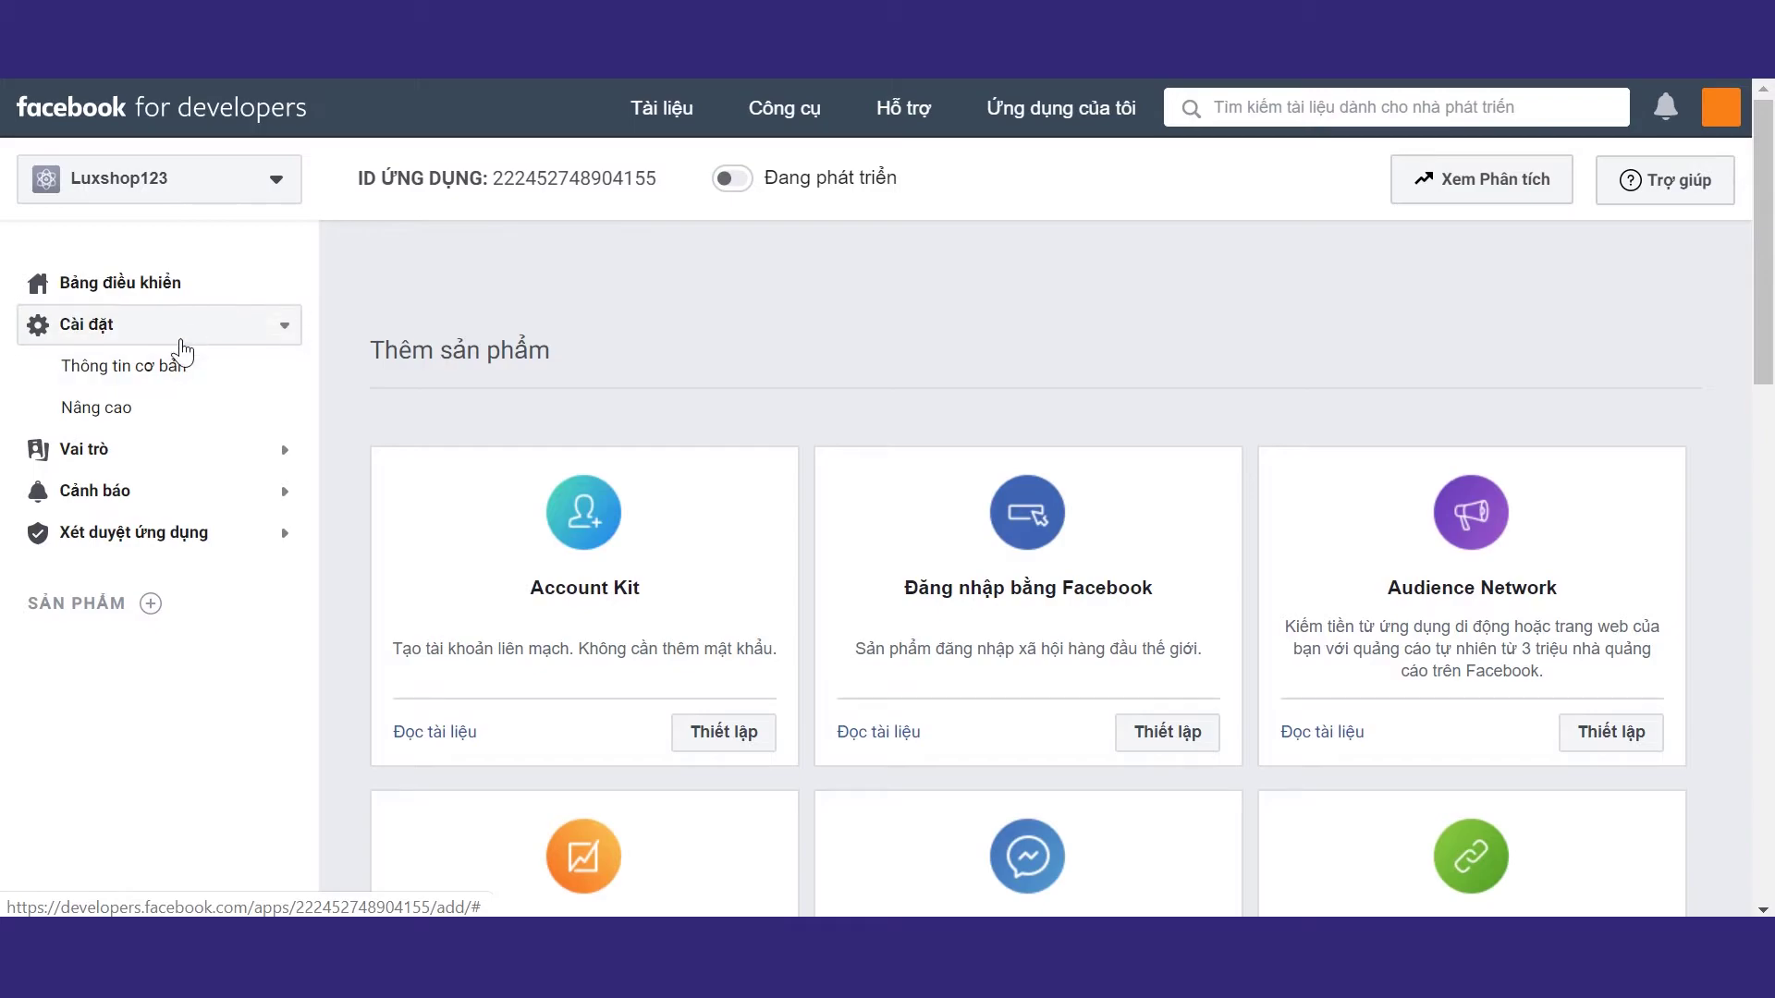
{"action": "left_click", "coordinate": [178, 371]}
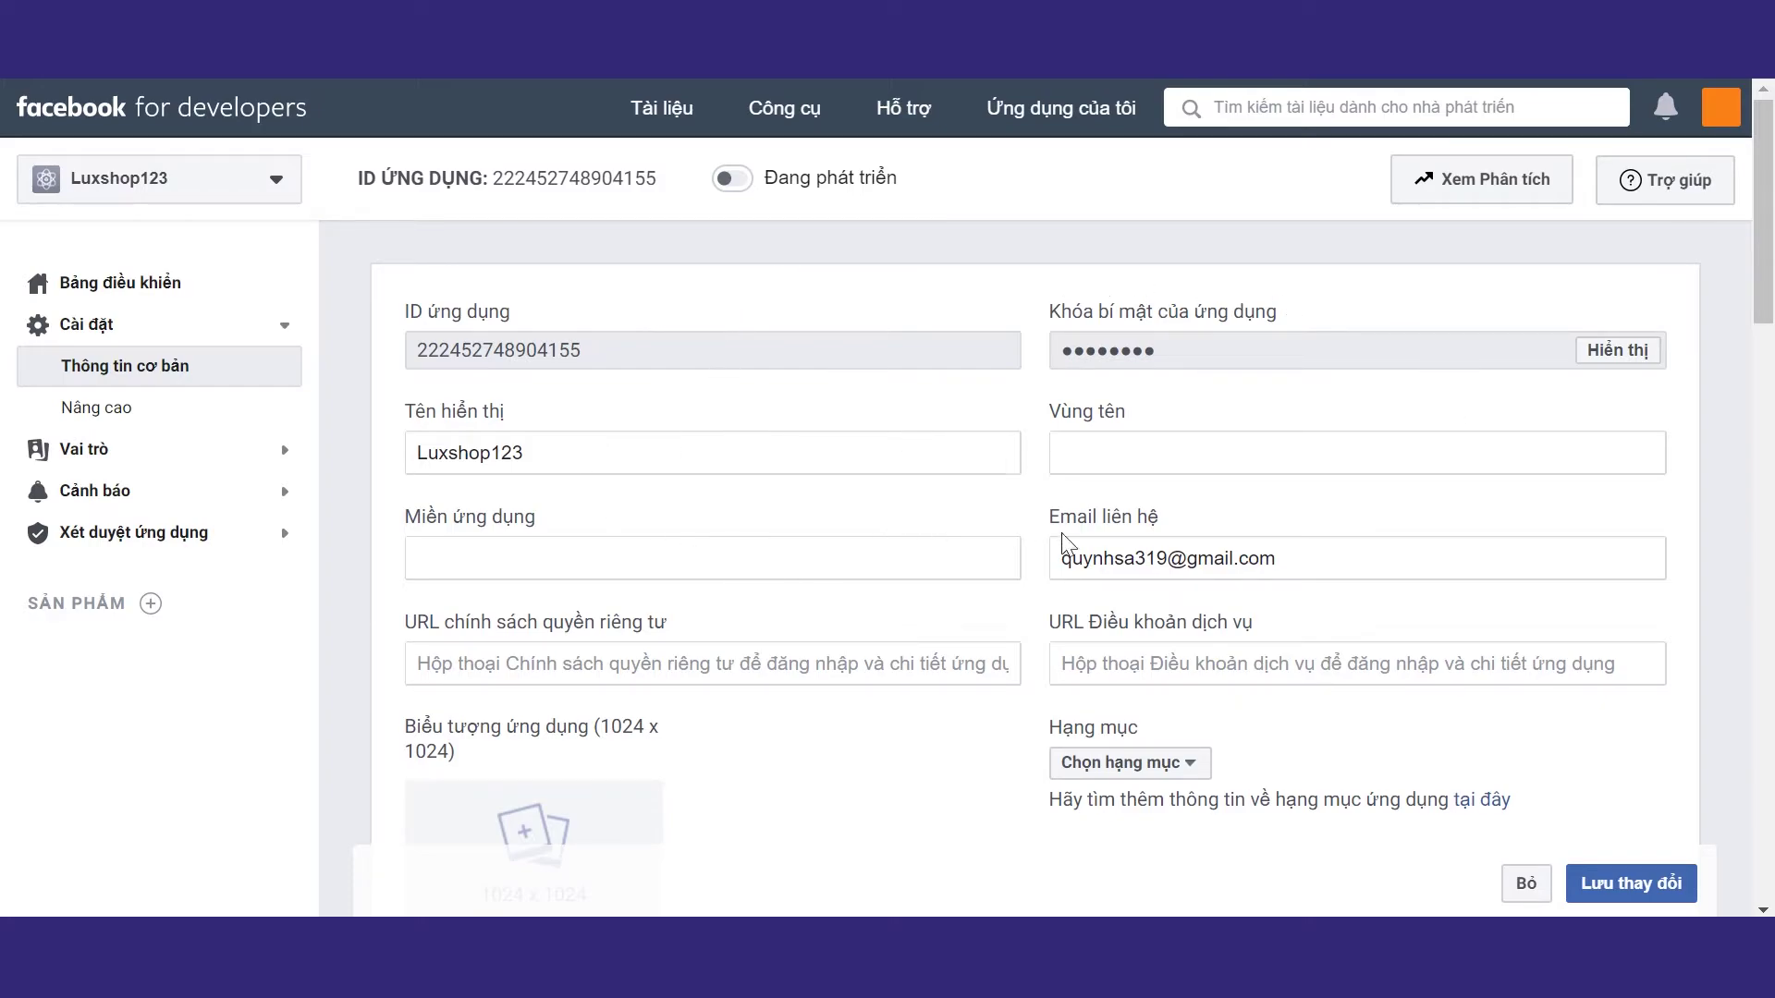
Add Android as a platform in the Luxshop123 app's basic settings.
{"action": "scroll", "coordinate": [1186, 566], "scroll_direction": "down", "scroll_amount": 1}
{"action": "scroll", "coordinate": [1186, 566], "scroll_direction": "down", "scroll_amount": 10}
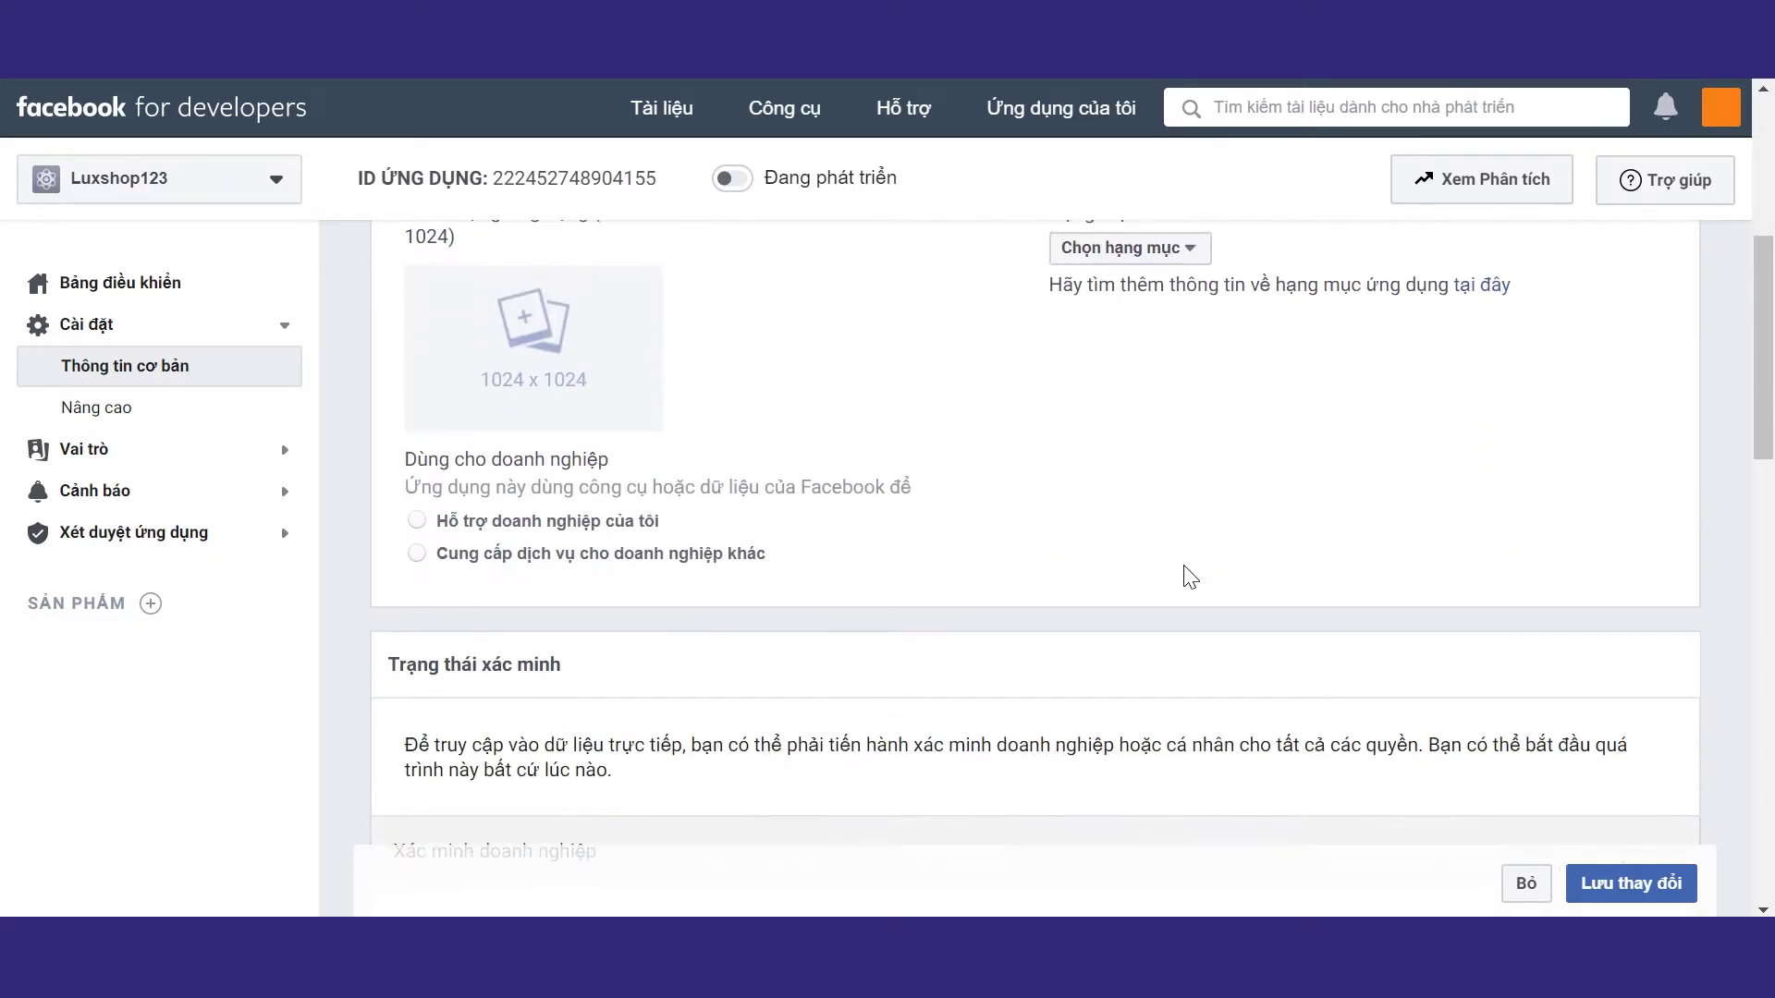
{"action": "scroll", "coordinate": [1186, 565], "scroll_direction": "down", "scroll_amount": 2}
{"action": "scroll", "coordinate": [1186, 565], "scroll_direction": "down", "scroll_amount": 3}
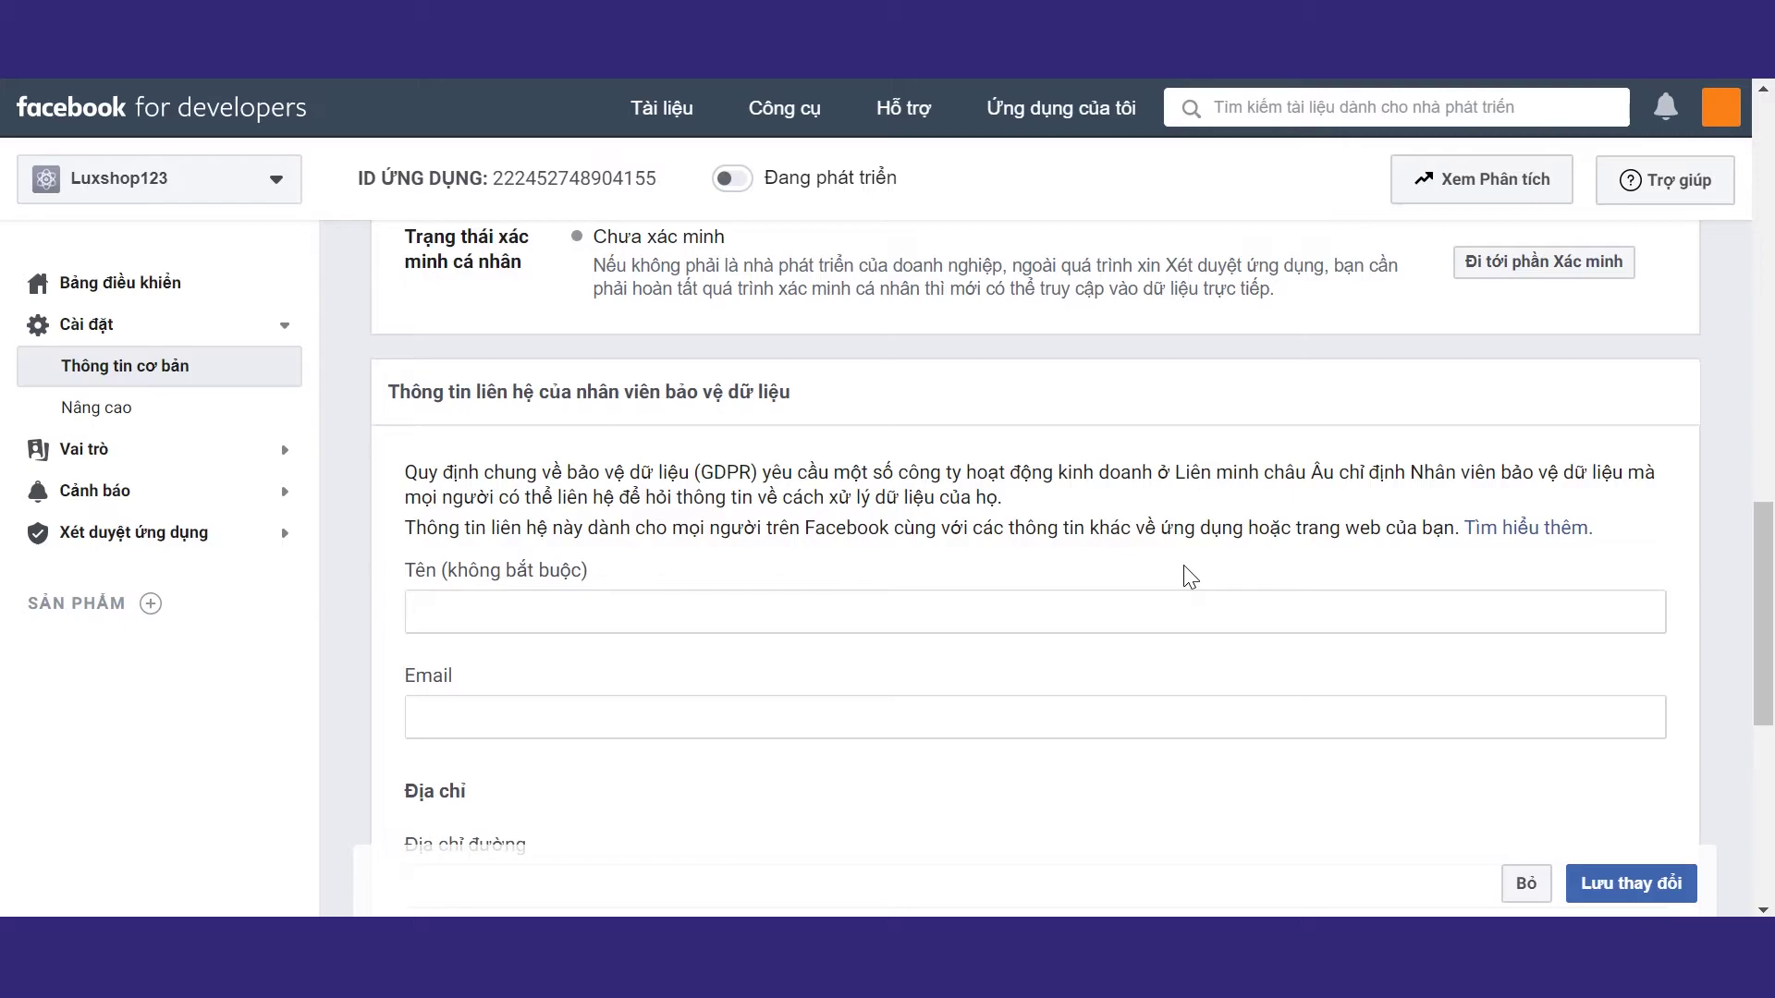
{"action": "scroll", "coordinate": [1187, 571], "scroll_direction": "down", "scroll_amount": 5}
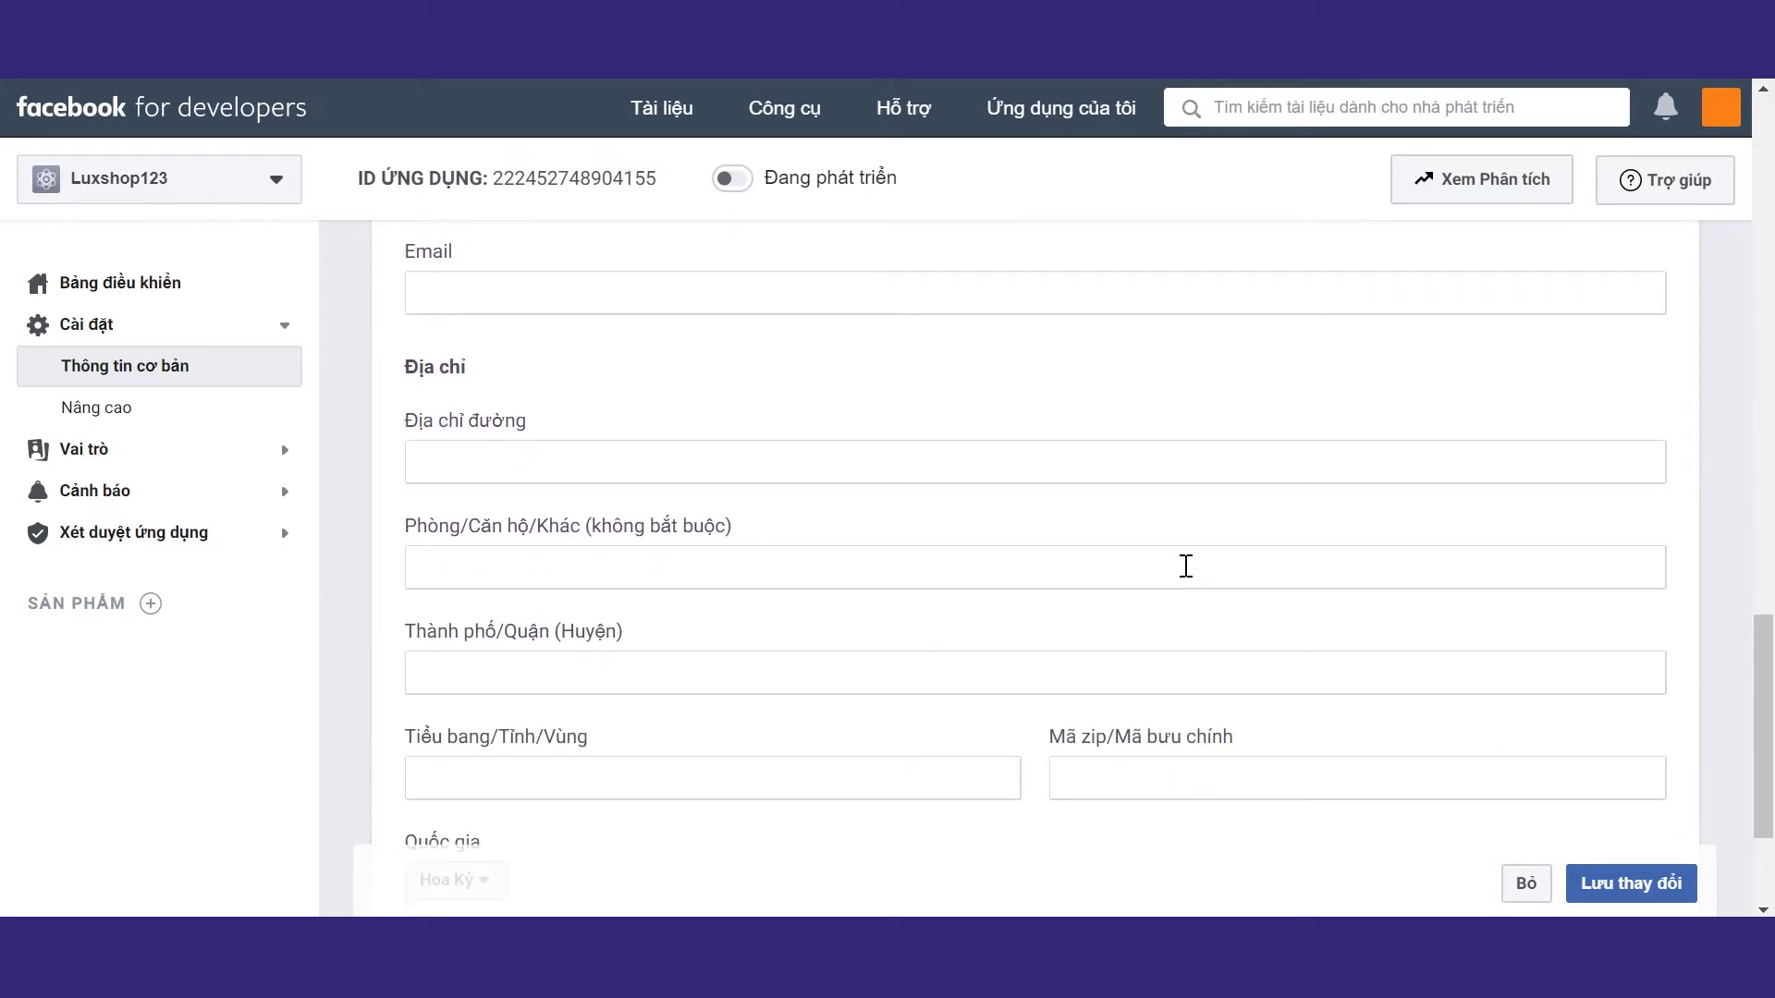
{"action": "scroll", "coordinate": [1186, 566], "scroll_direction": "down", "scroll_amount": 3}
{"action": "scroll", "coordinate": [1186, 566], "scroll_direction": "up", "scroll_amount": 2}
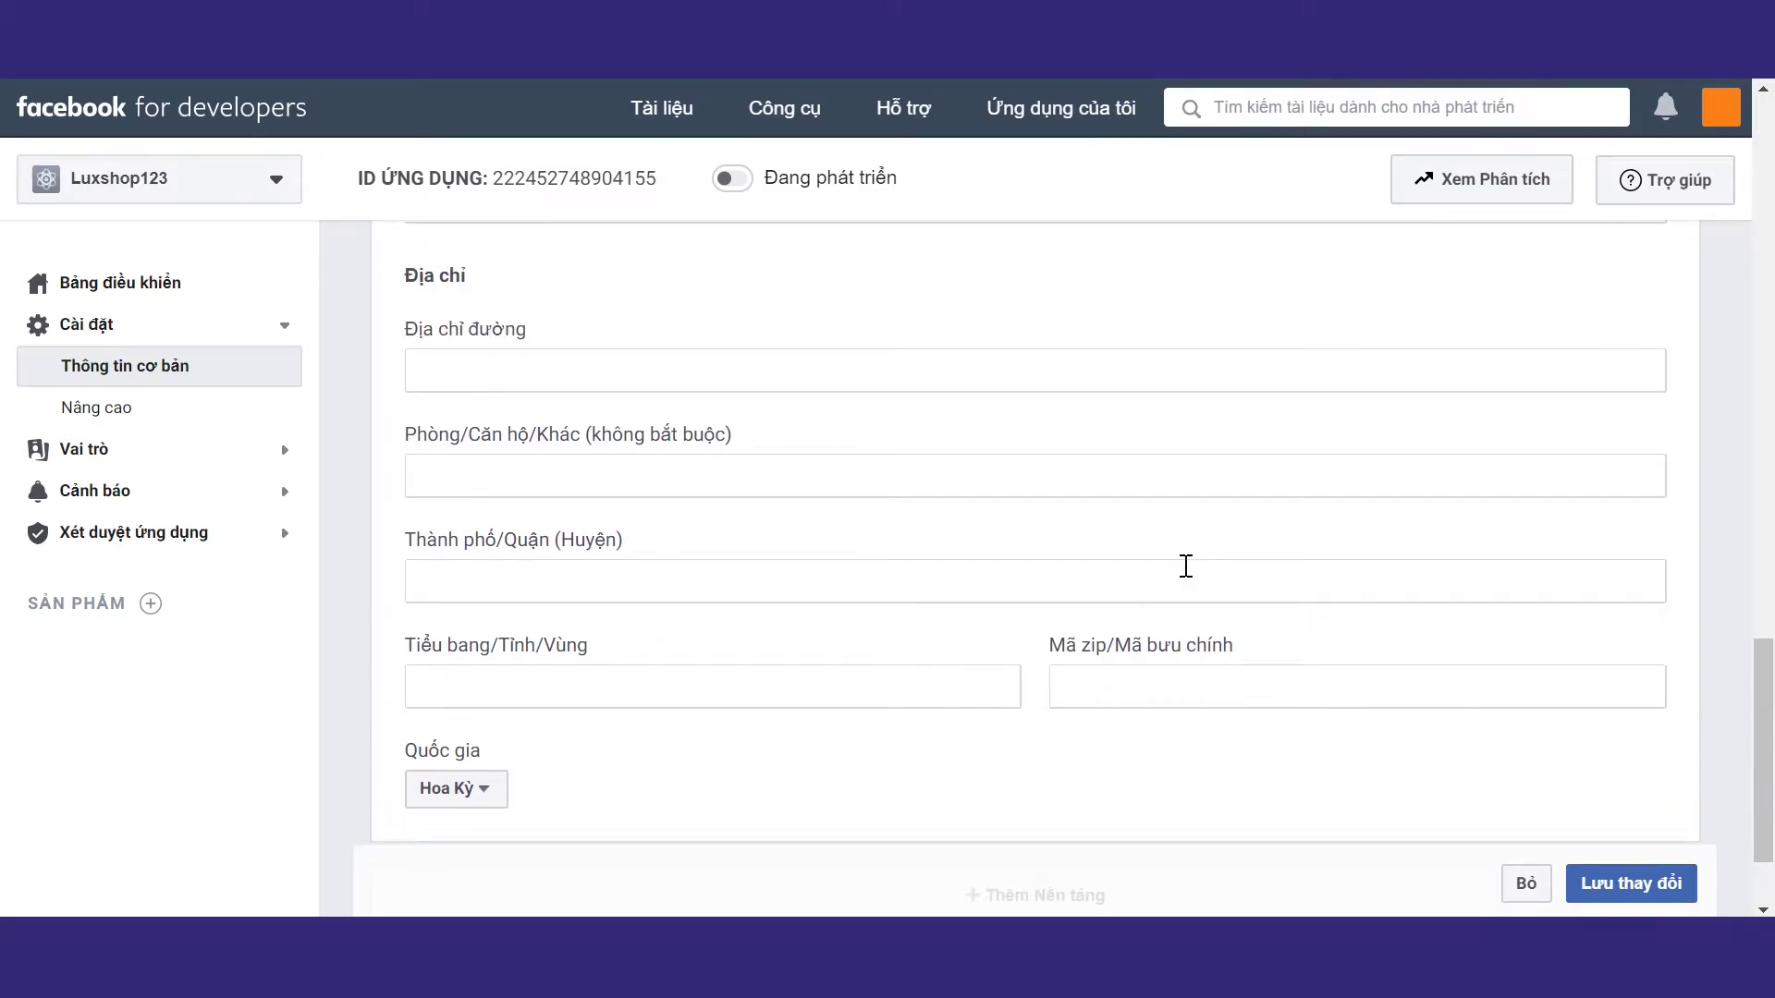
{"action": "scroll", "coordinate": [1186, 566], "scroll_direction": "down", "scroll_amount": 2}
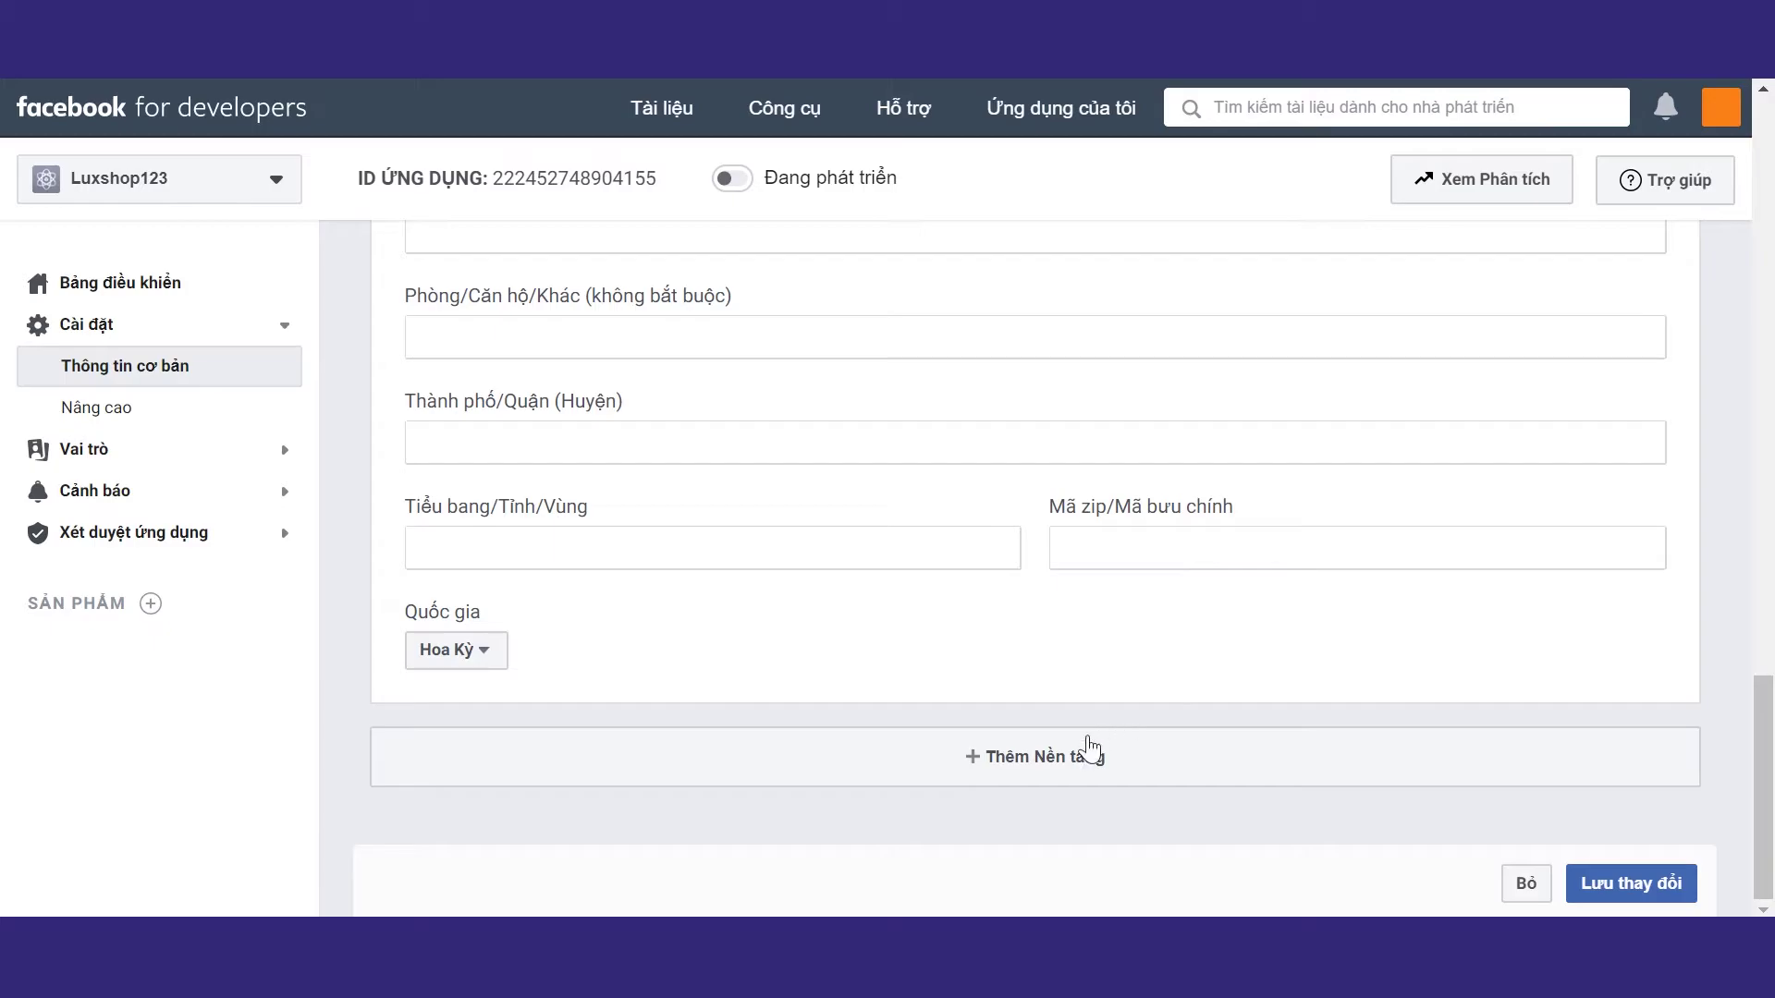
{"action": "left_click", "coordinate": [1073, 773]}
{"action": "left_click", "coordinate": [1224, 356]}
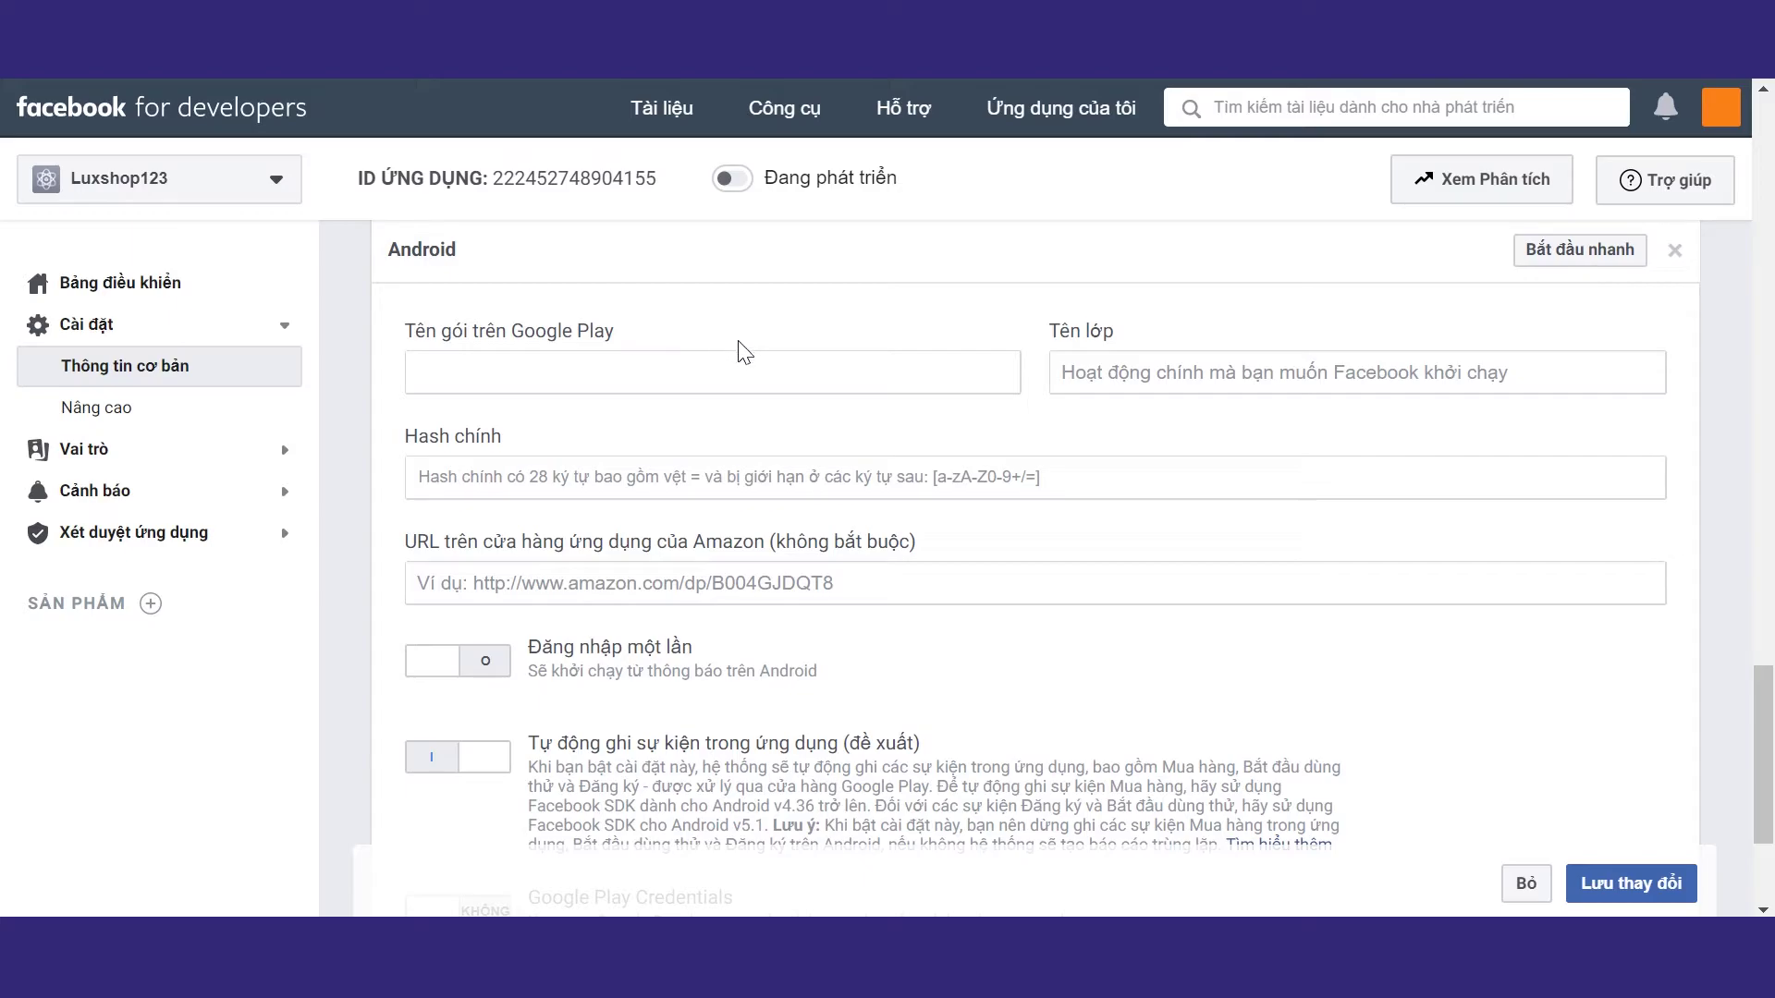
{"action": "scroll", "coordinate": [875, 376], "scroll_direction": "down", "scroll_amount": 3}
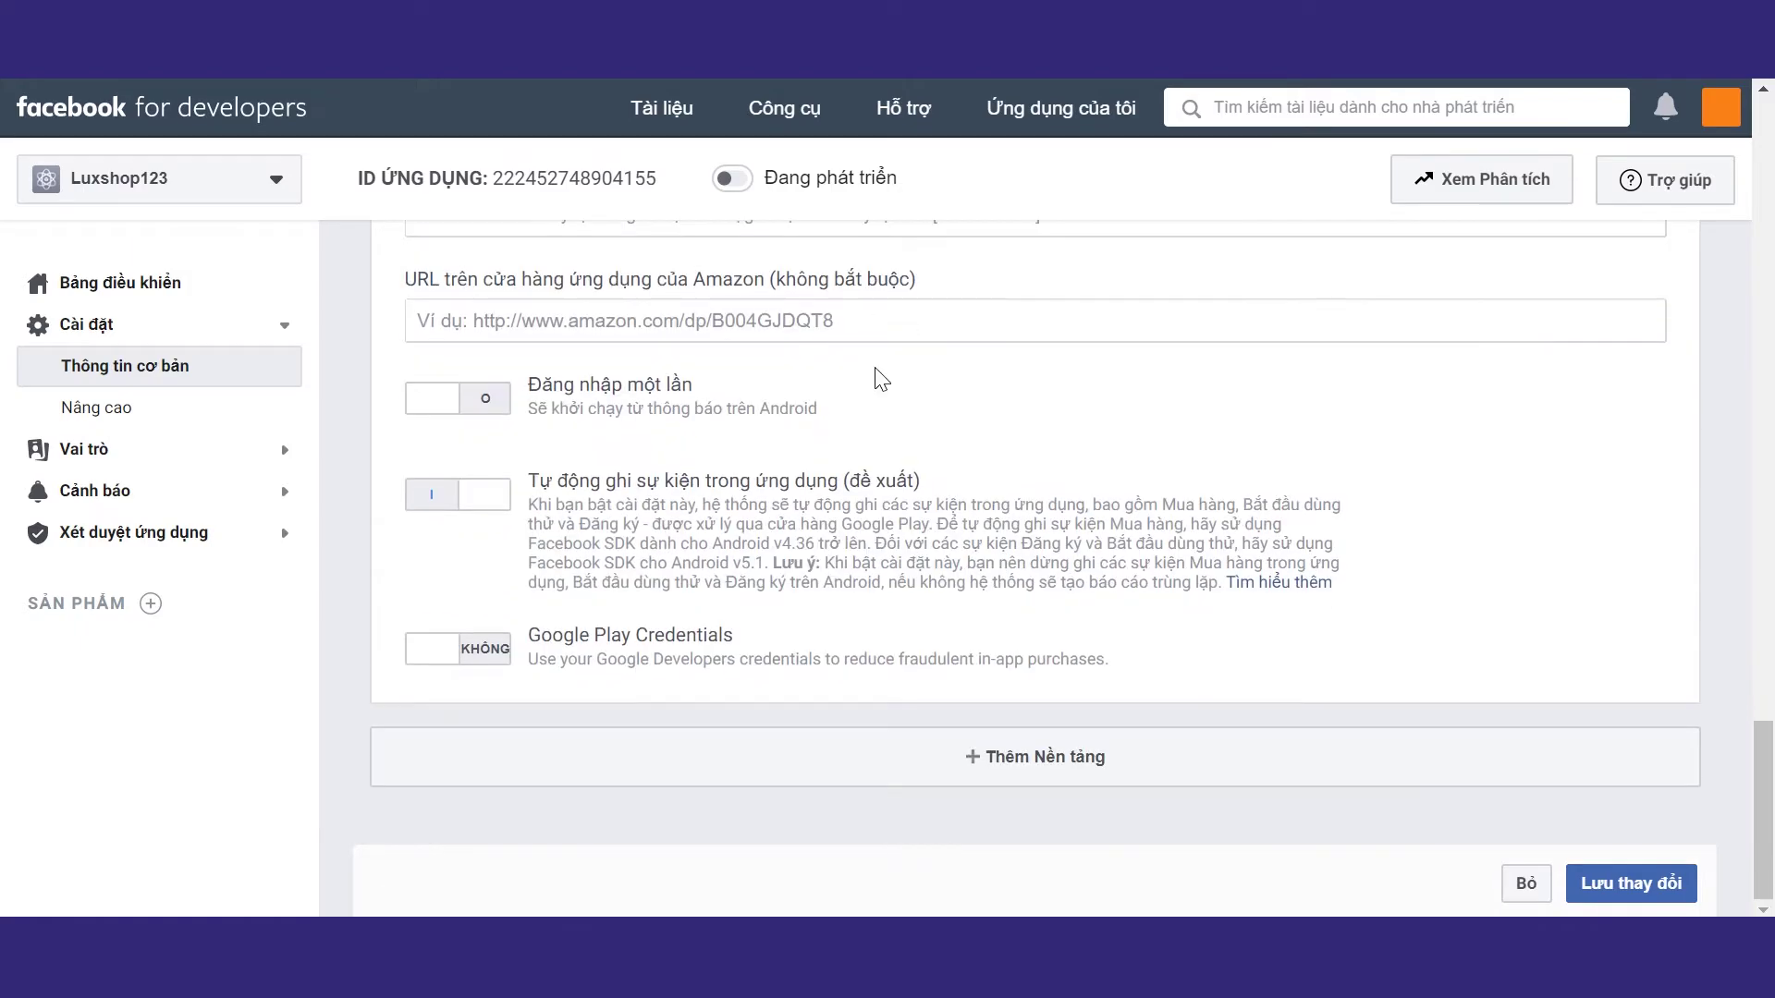
Add iOS as a platform in the Luxshop123 app's basic settings and save the changes.
{"action": "left_click", "coordinate": [1057, 758]}
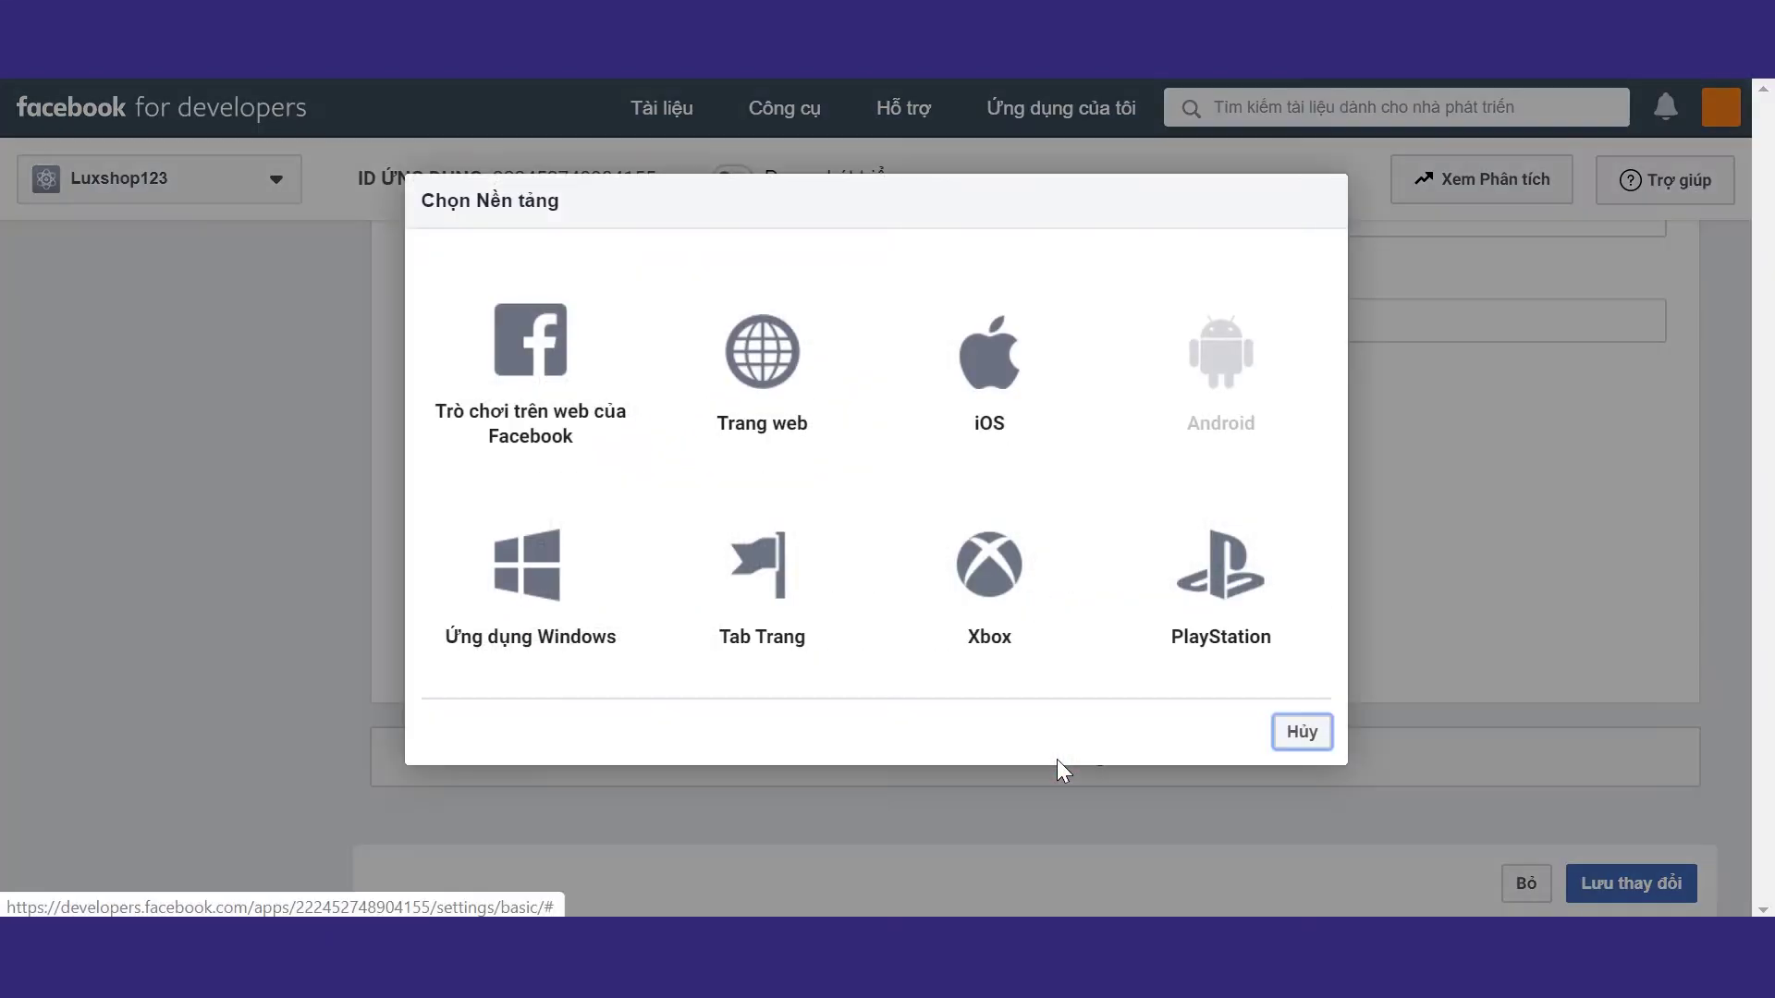
{"action": "left_click", "coordinate": [996, 383]}
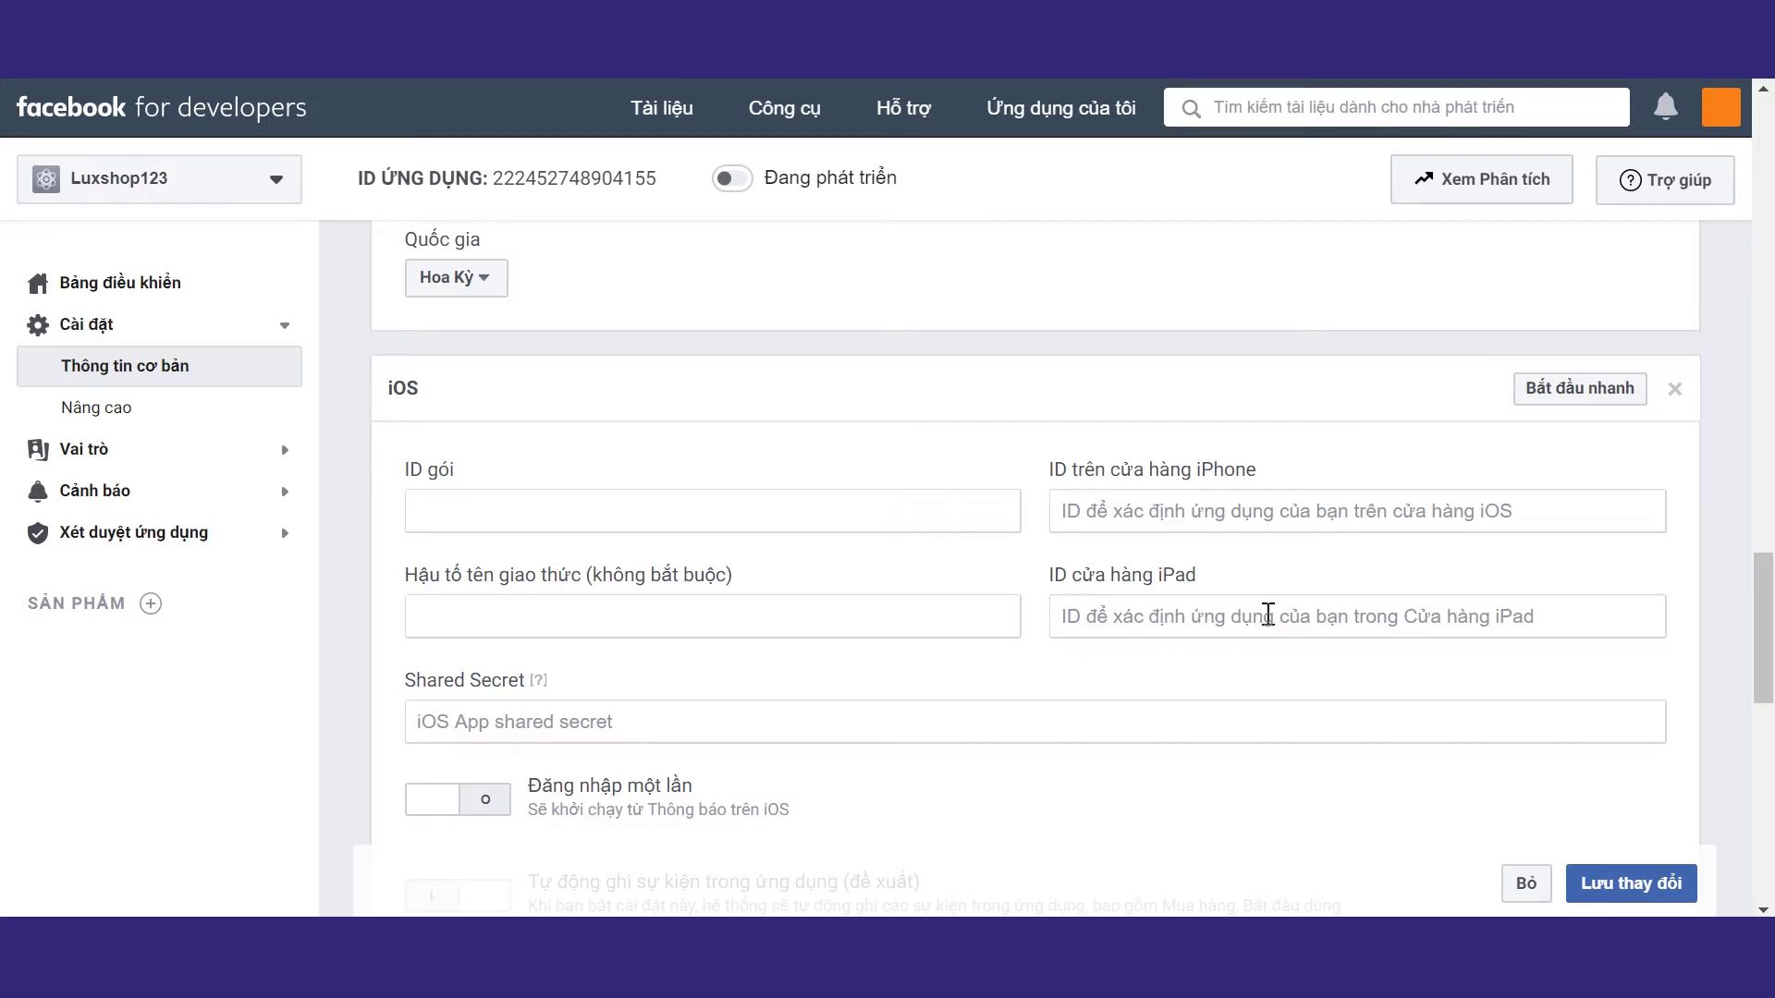
{"action": "scroll", "coordinate": [1526, 694], "scroll_direction": "down", "scroll_amount": 2}
{"action": "left_click", "coordinate": [1631, 889]}
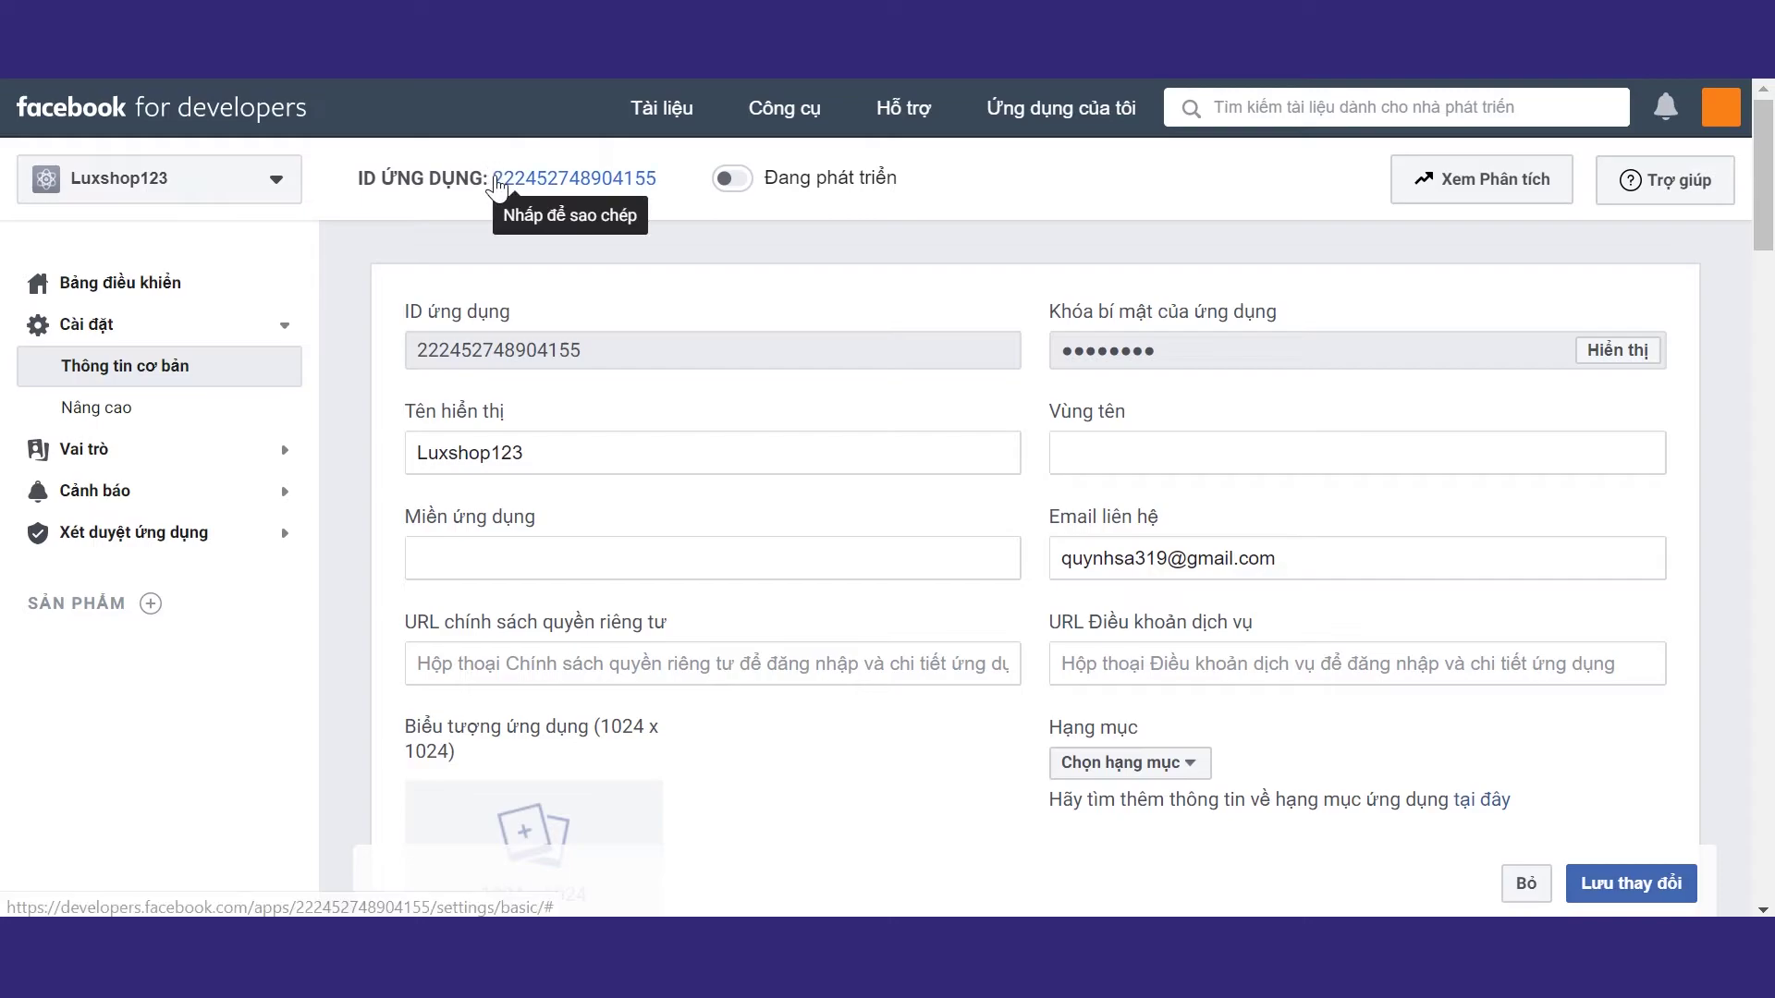
Copy the Luxshop123 app ID, switch to GoSell, paste it as the Facebook App ID and save the settings.
{"action": "left_click_drag", "start_coordinate": [493, 177], "coordinate": [662, 177]}
{"action": "left_click", "coordinate": [499, 177]}
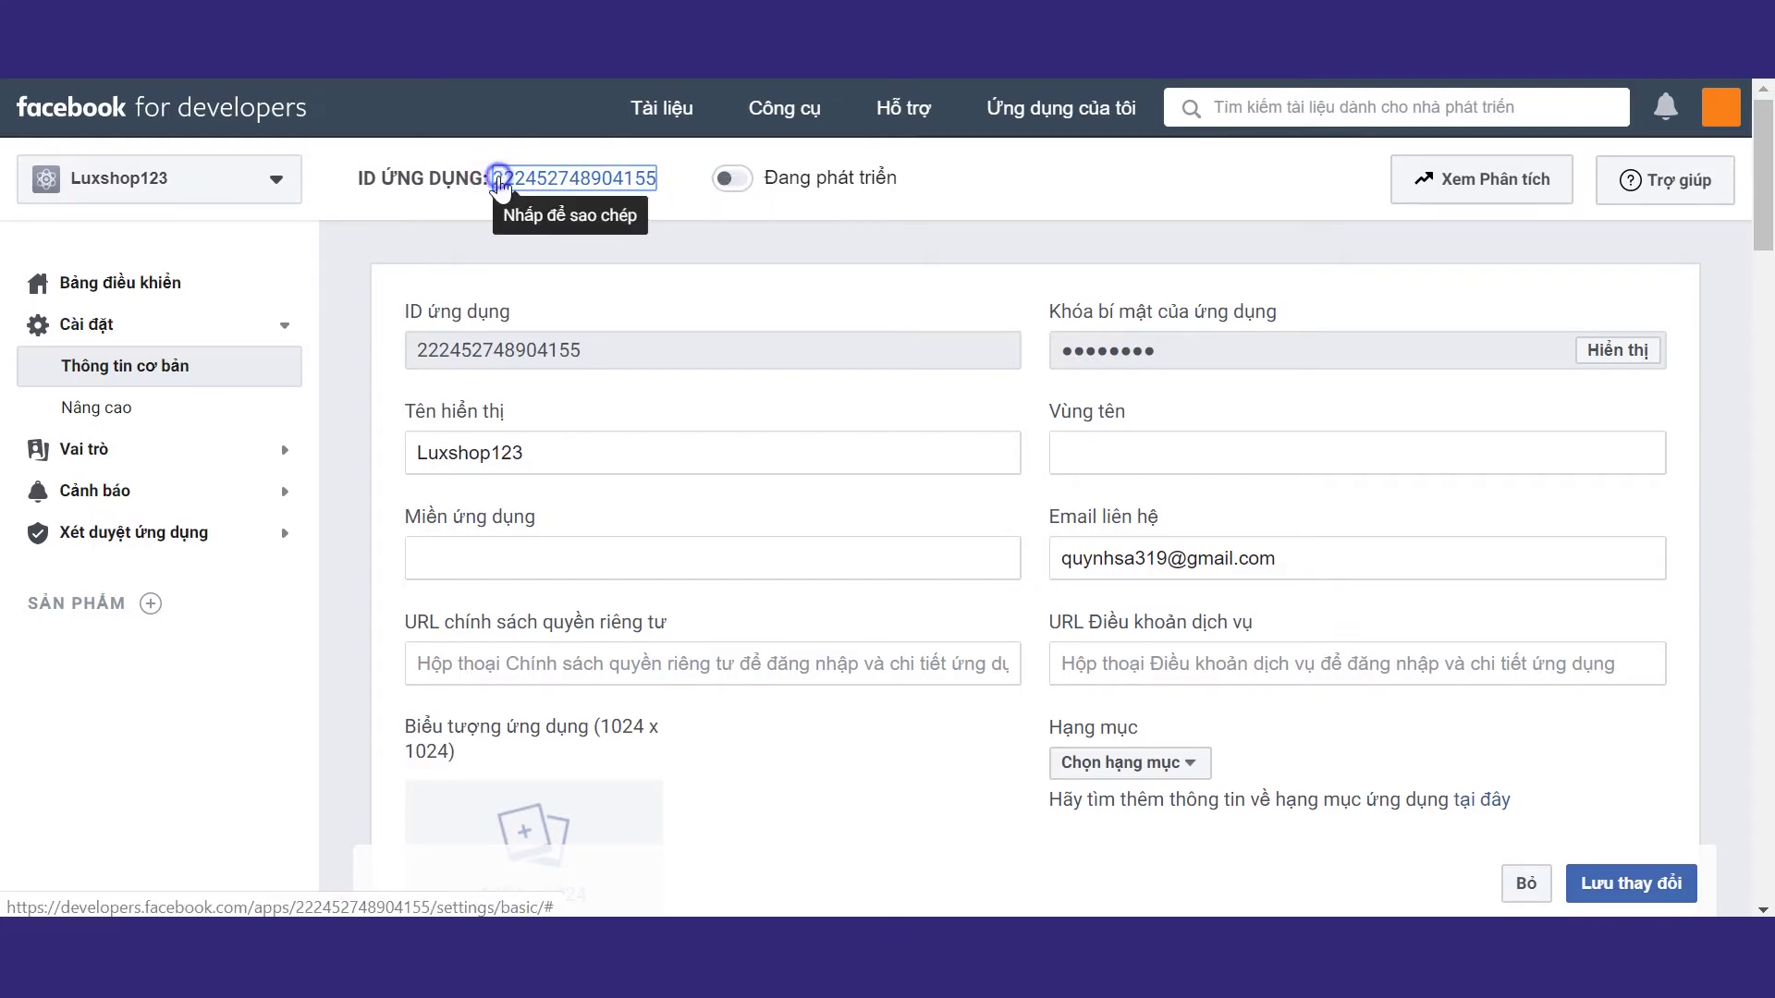
{"action": "left_click", "coordinate": [534, 185]}
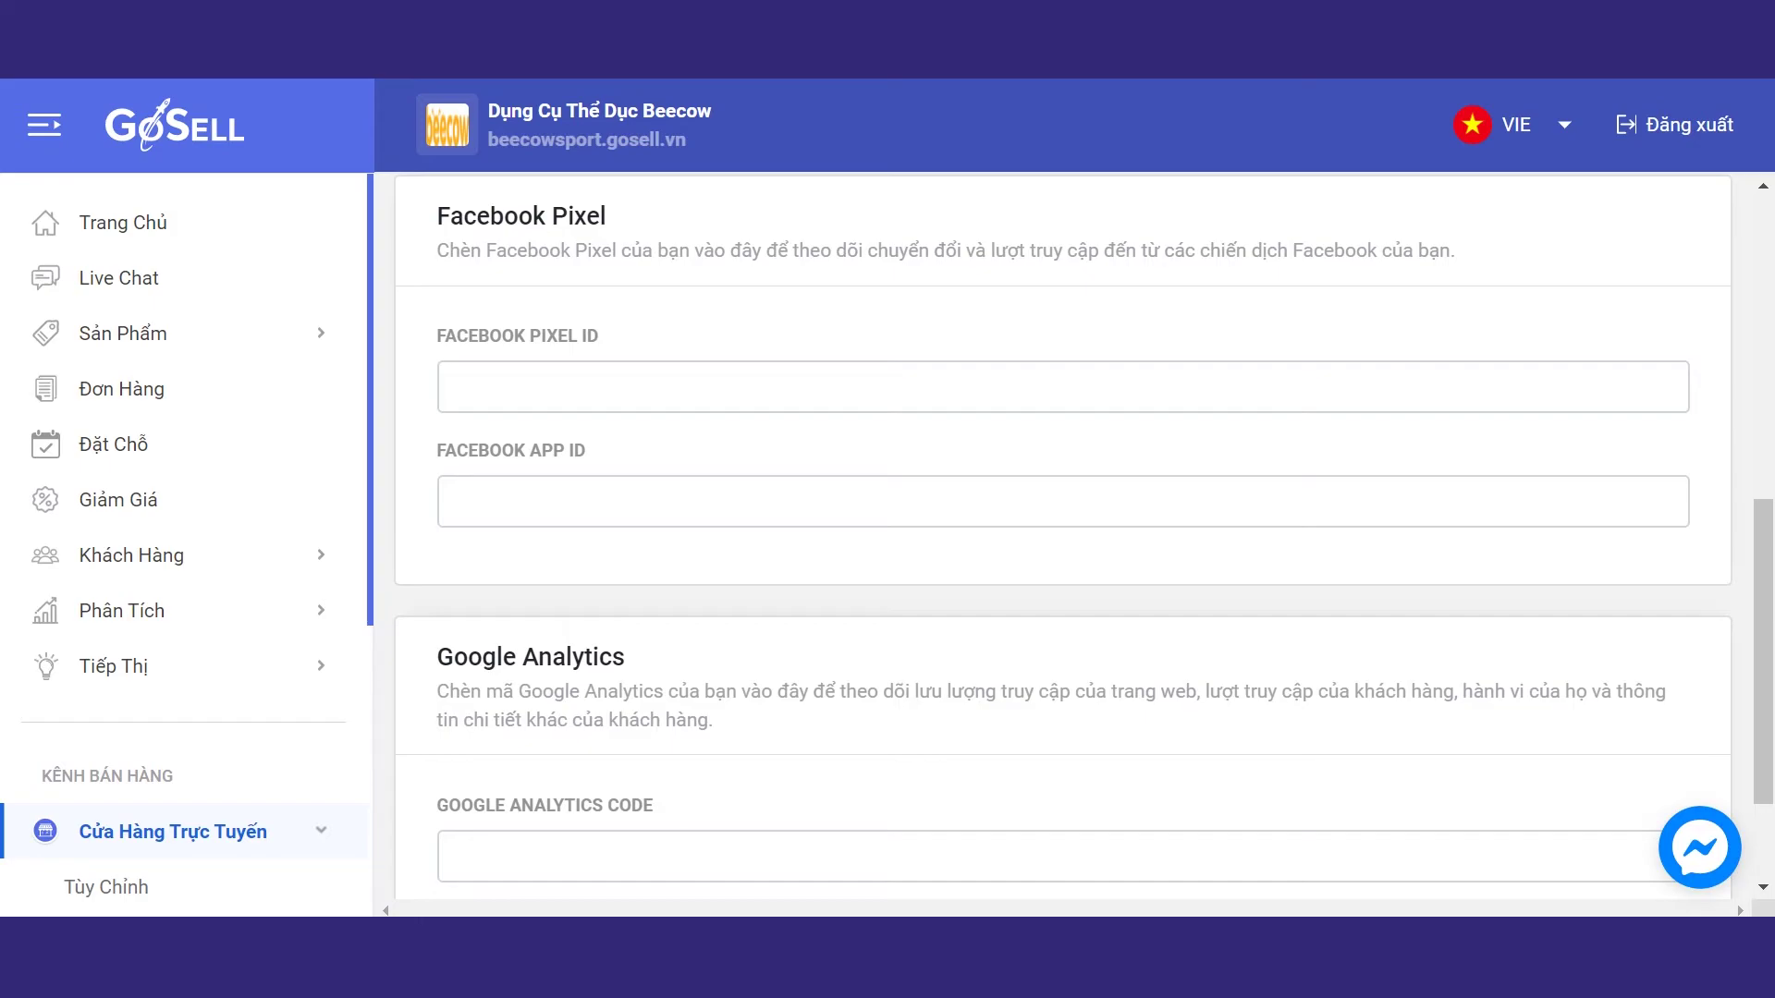
{"action": "left_click", "coordinate": [532, 514]}
{"action": "key", "text": "ctrl+v"}
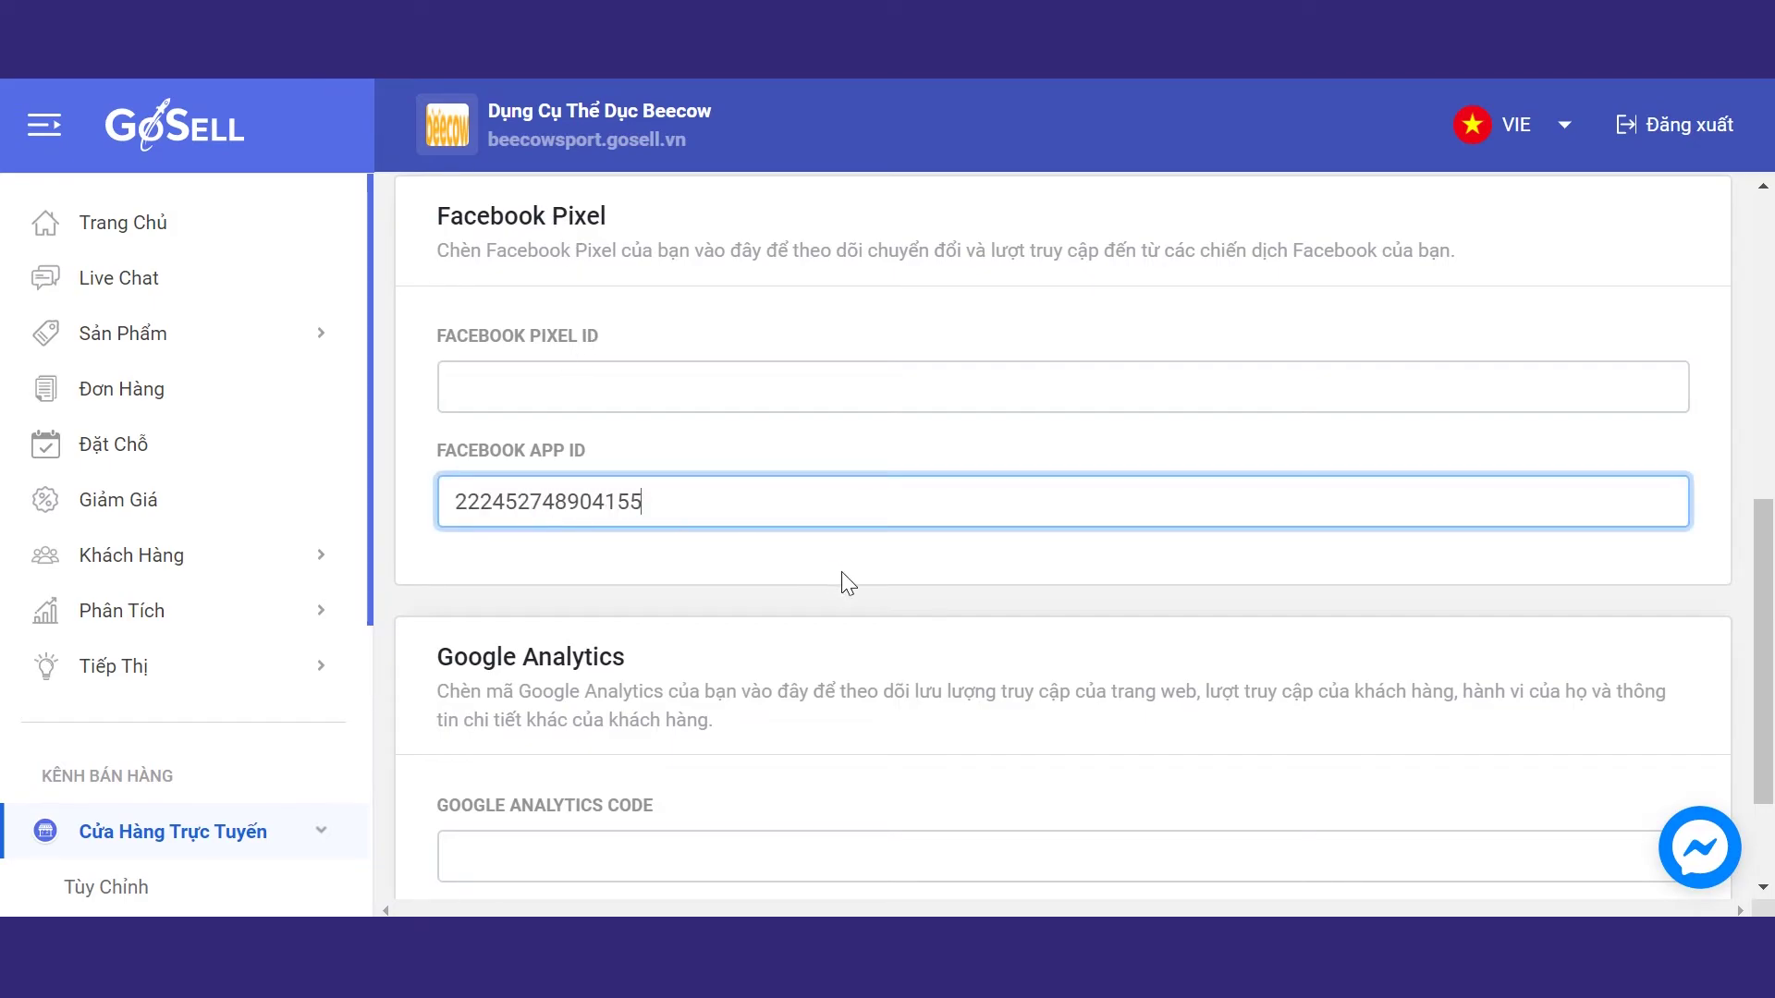
{"action": "scroll", "coordinate": [885, 581], "scroll_direction": "up", "scroll_amount": 8}
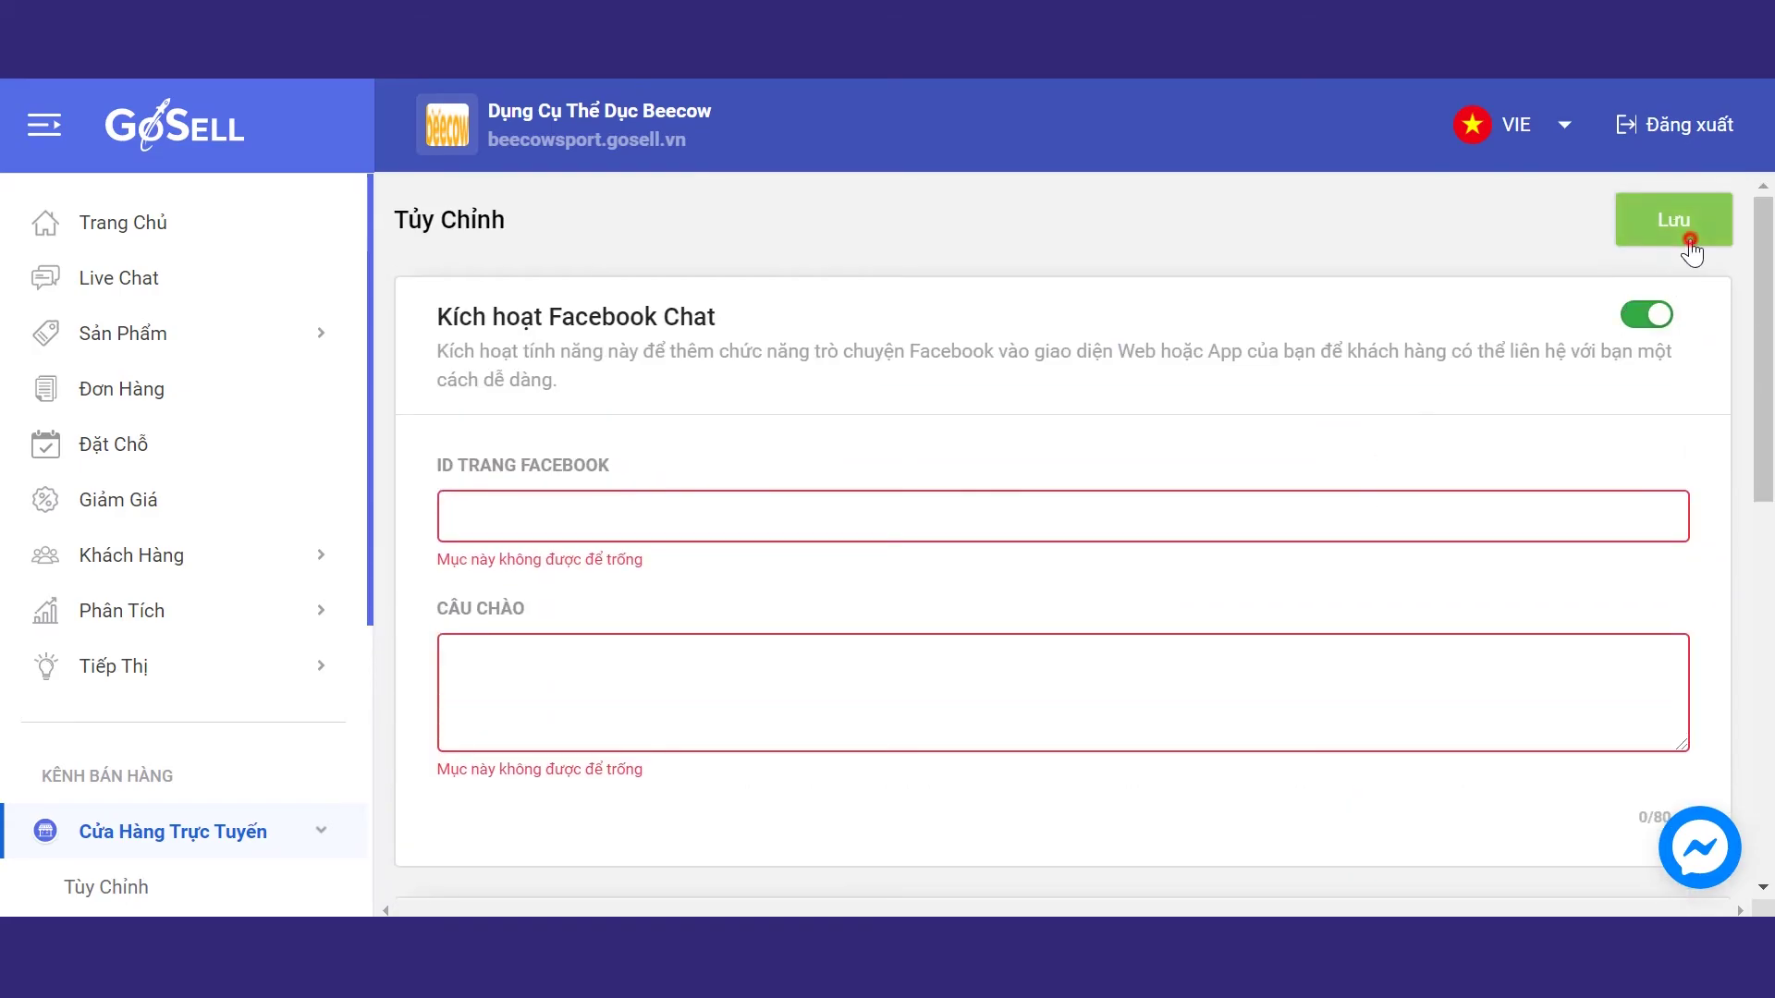
{"action": "scroll", "coordinate": [1350, 582], "scroll_direction": "down", "scroll_amount": 10}
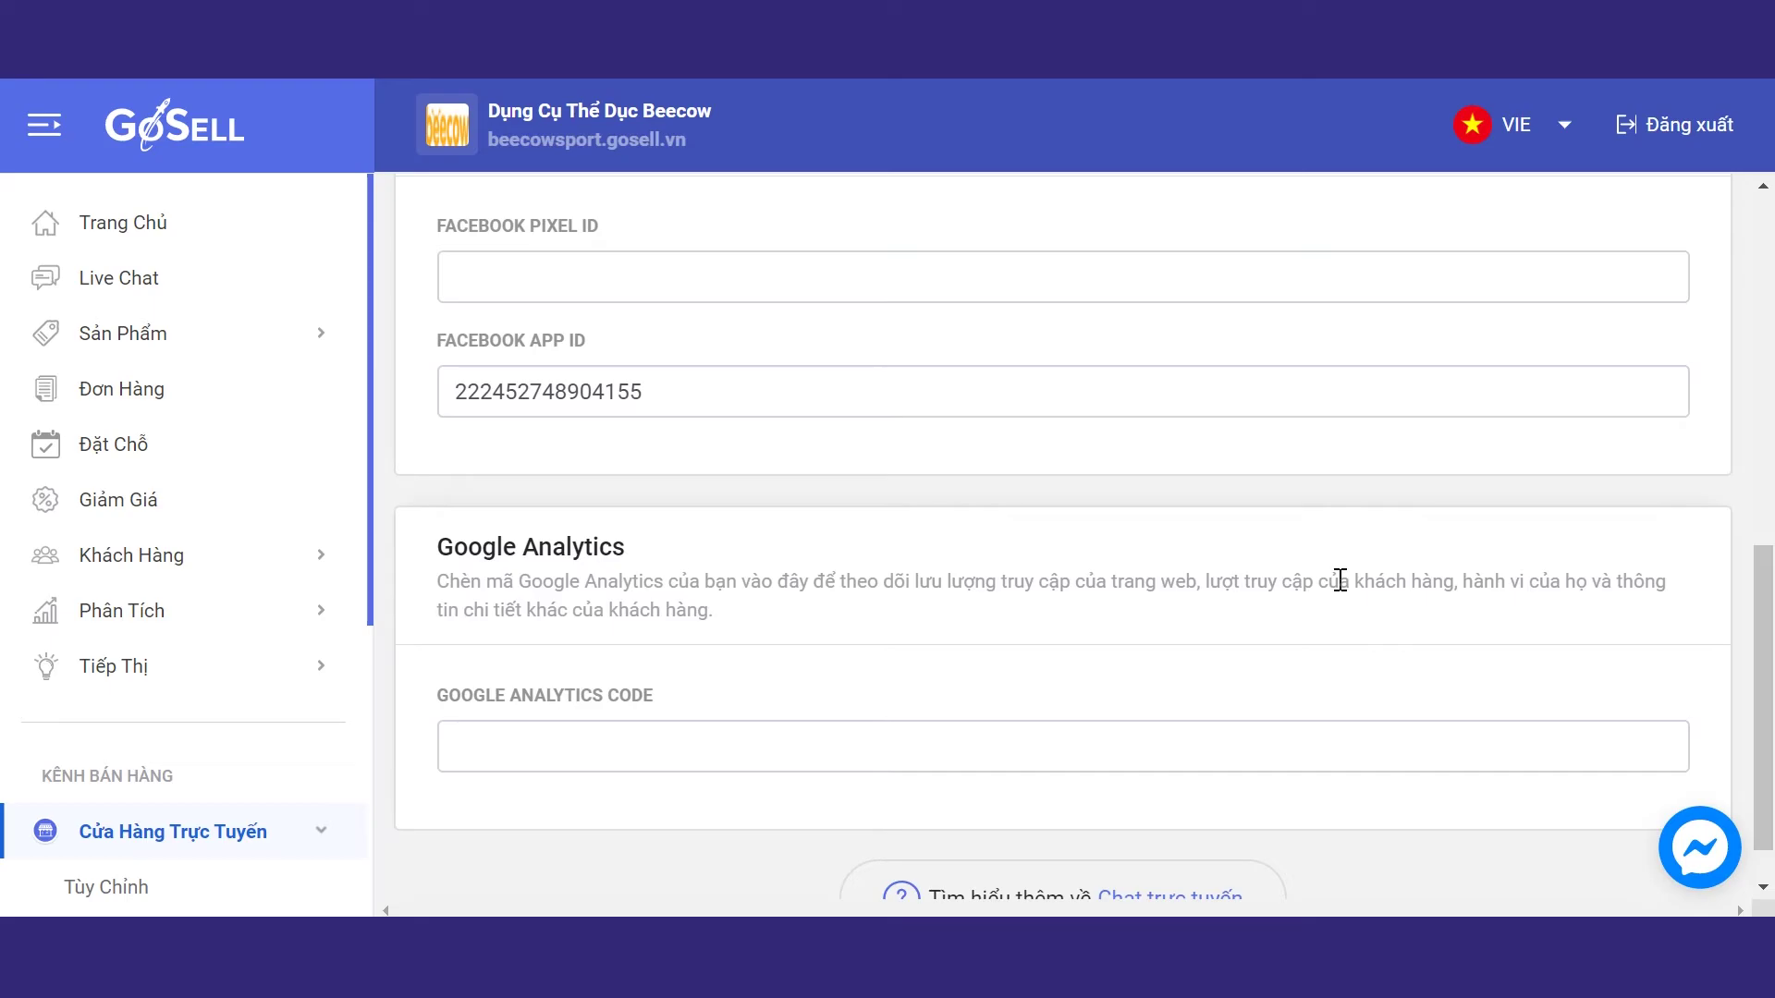
{"action": "left_click", "coordinate": [1521, 279]}
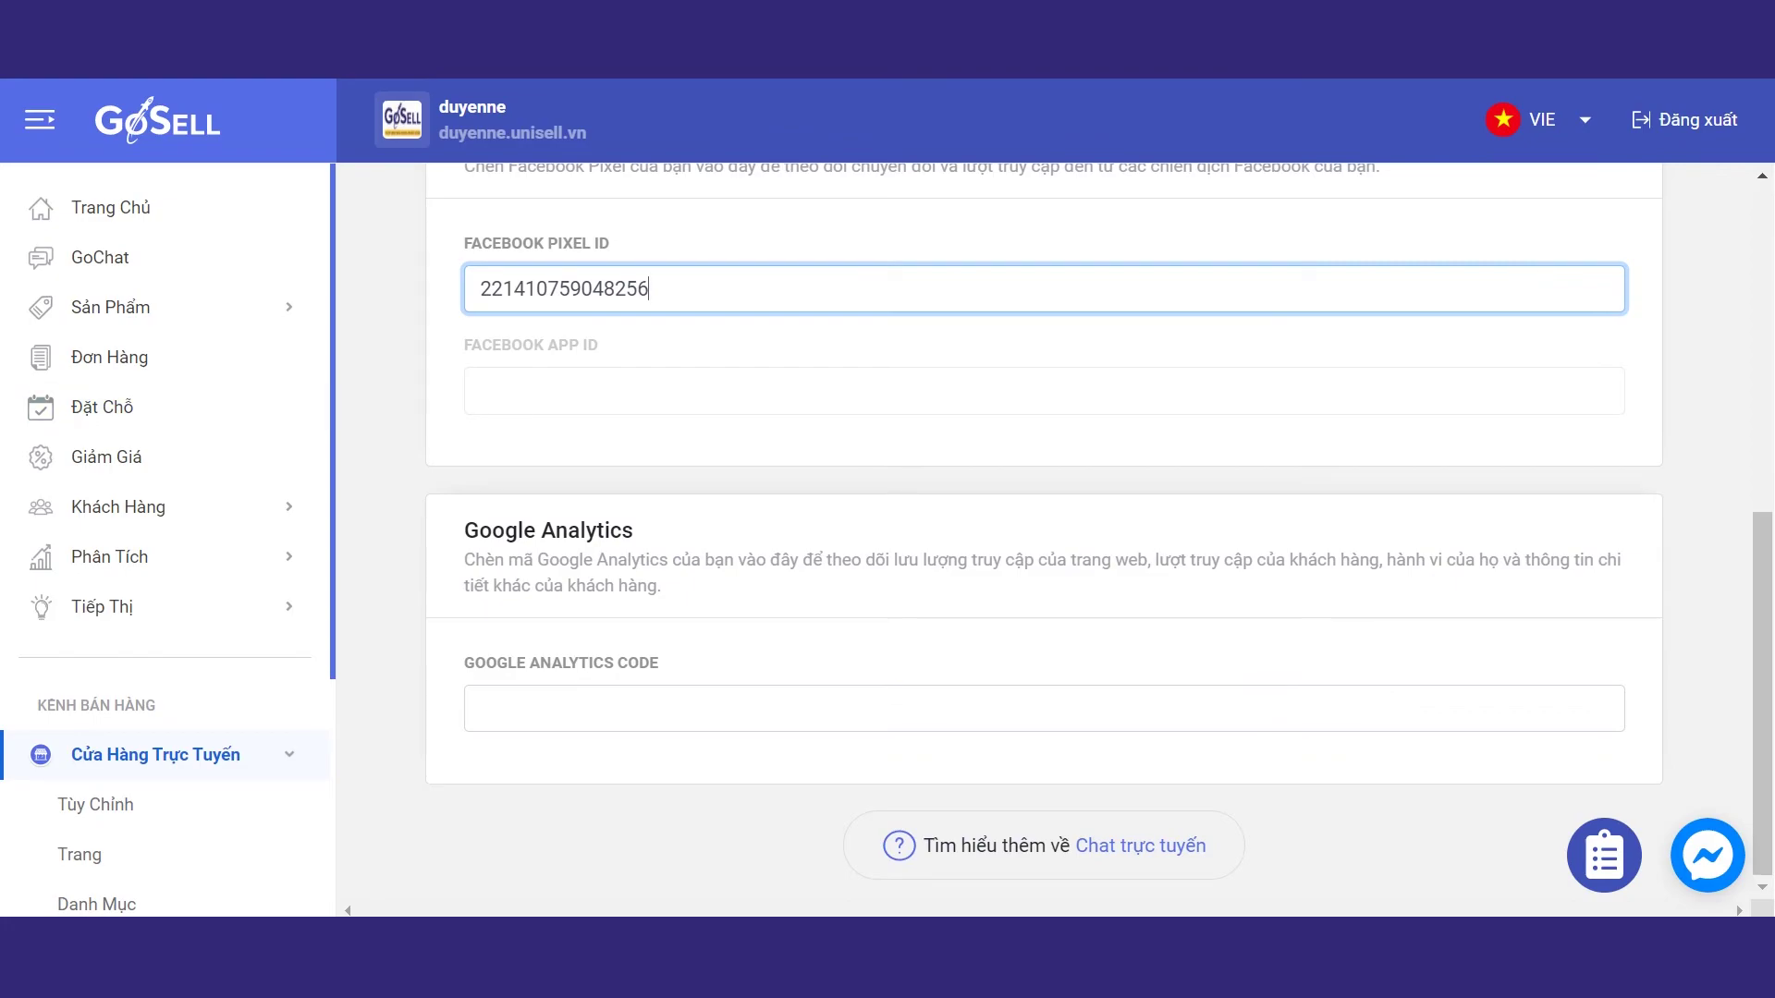
Open Google Analytics in a new tab, view the web property's Cài đặt thuộc tính and copy its property ID.
{"action": "key", "text": "ctrl+t"}
{"action": "type", "text": "an"}
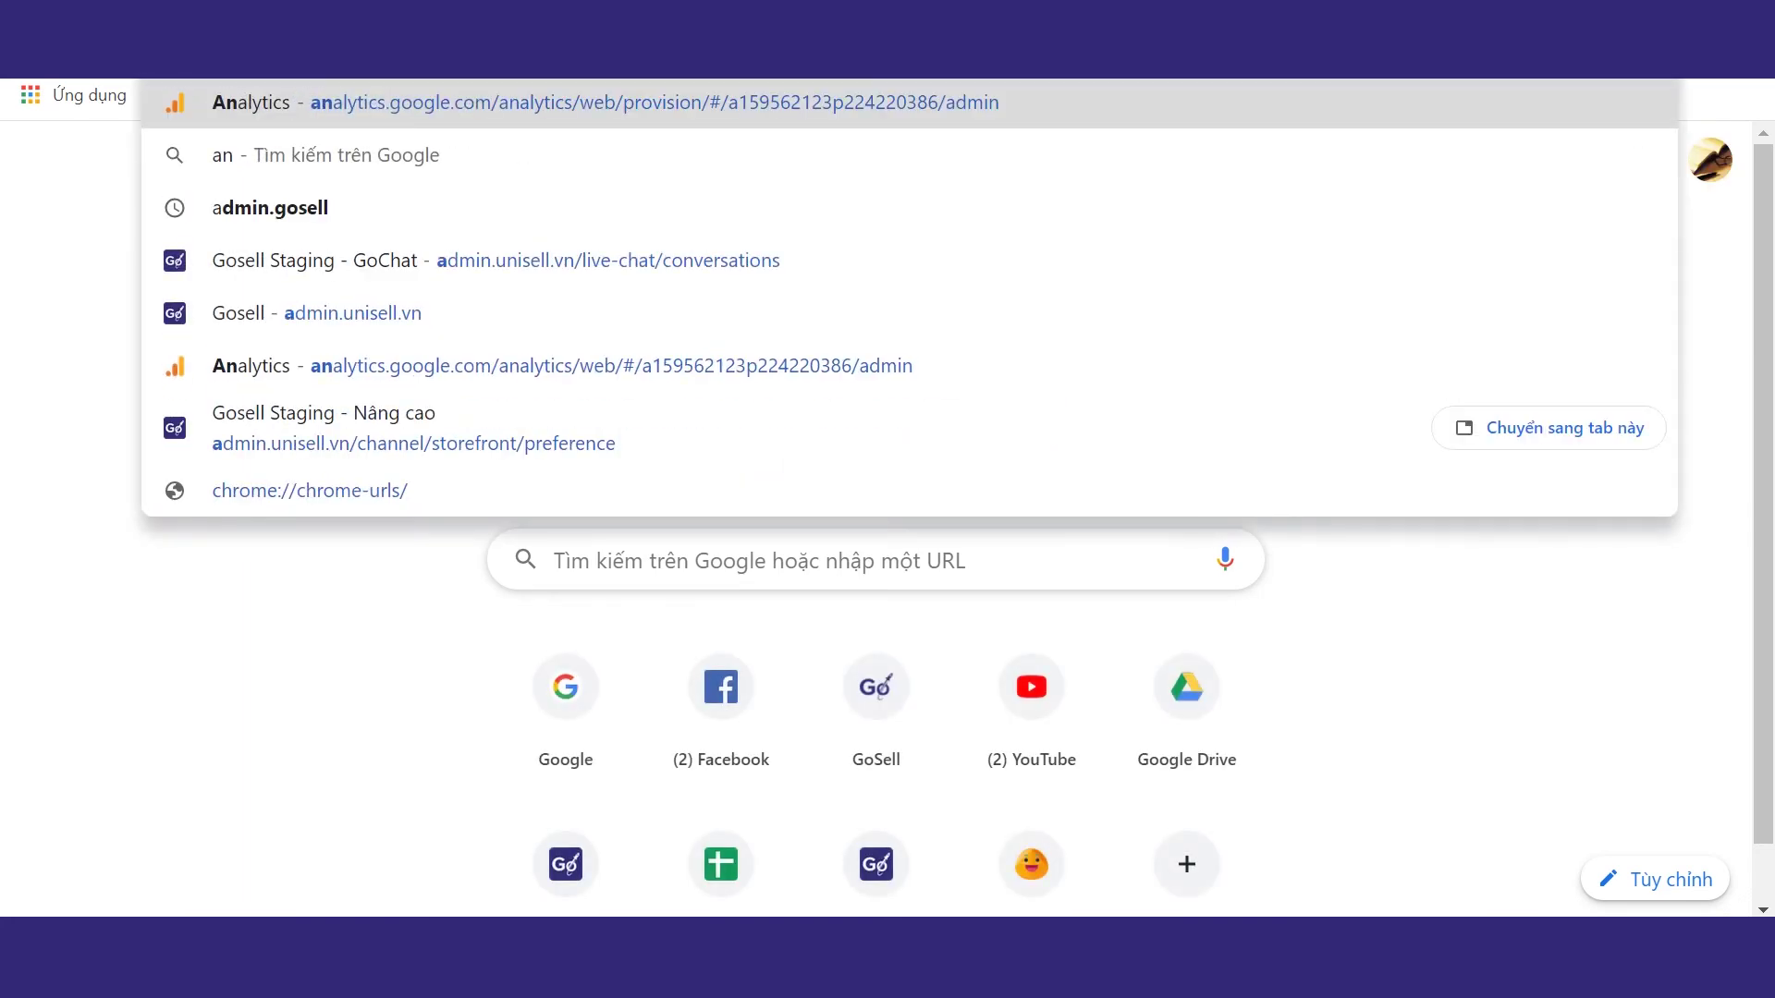
{"action": "left_click", "coordinate": [434, 119]}
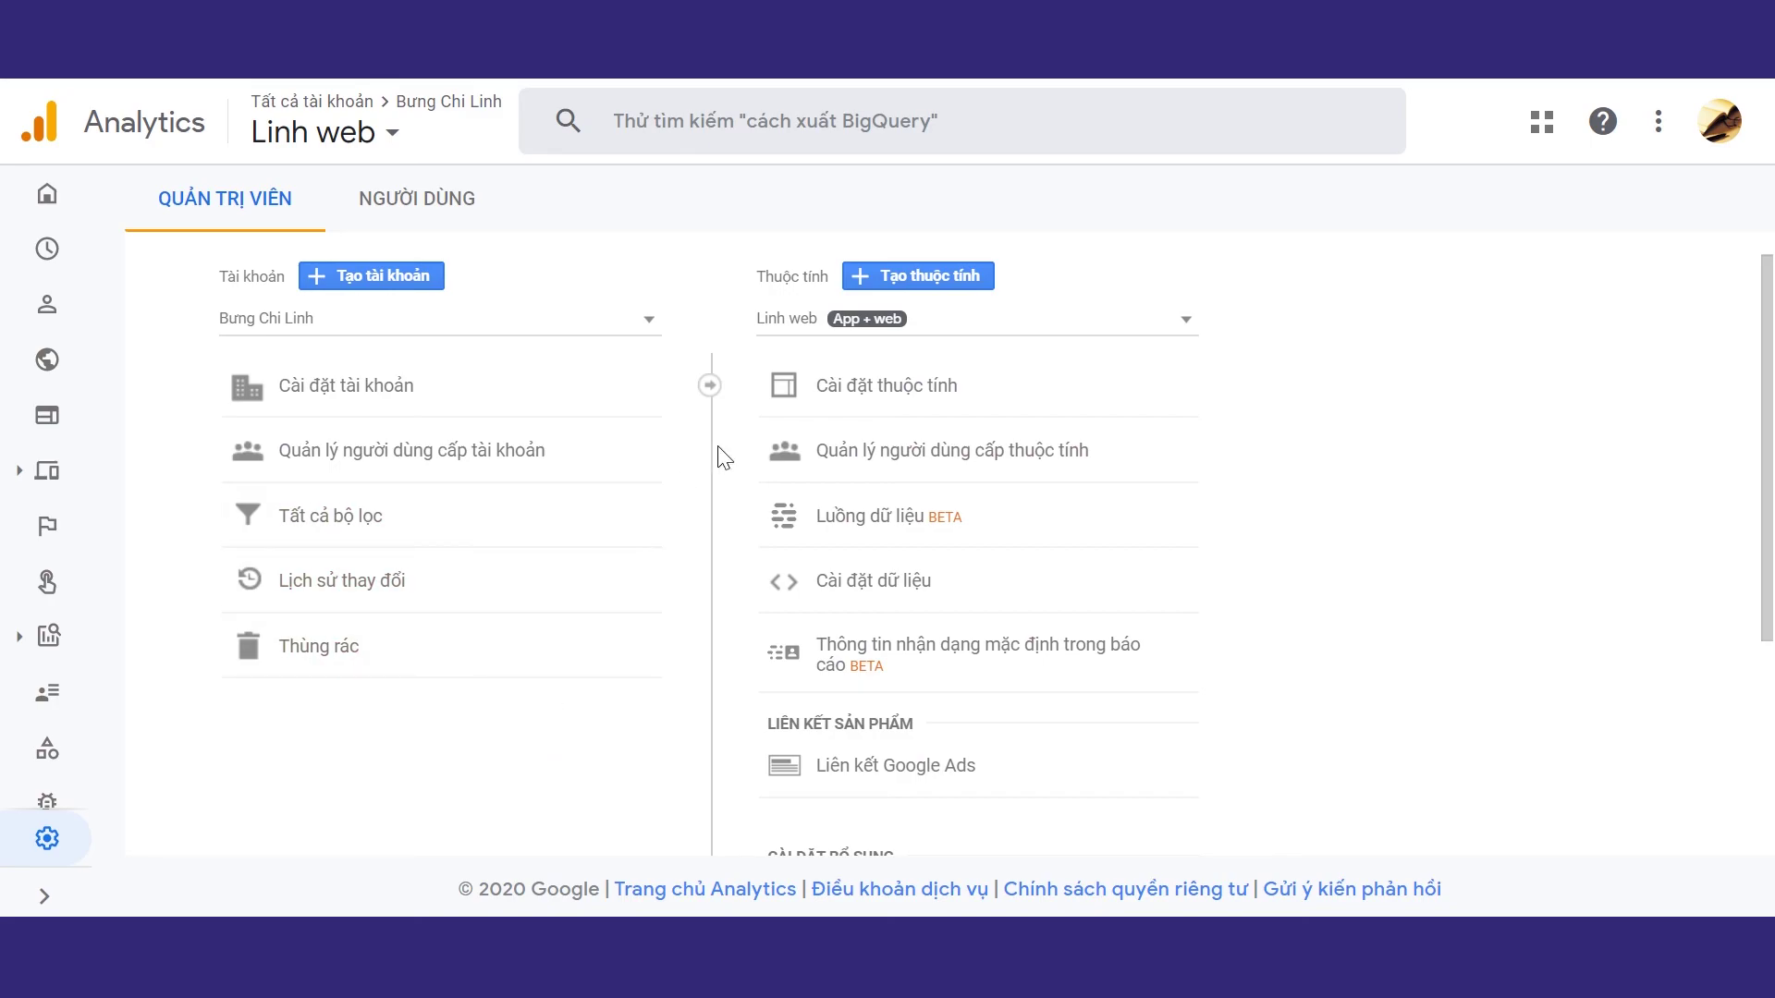
{"action": "left_click", "coordinate": [858, 392]}
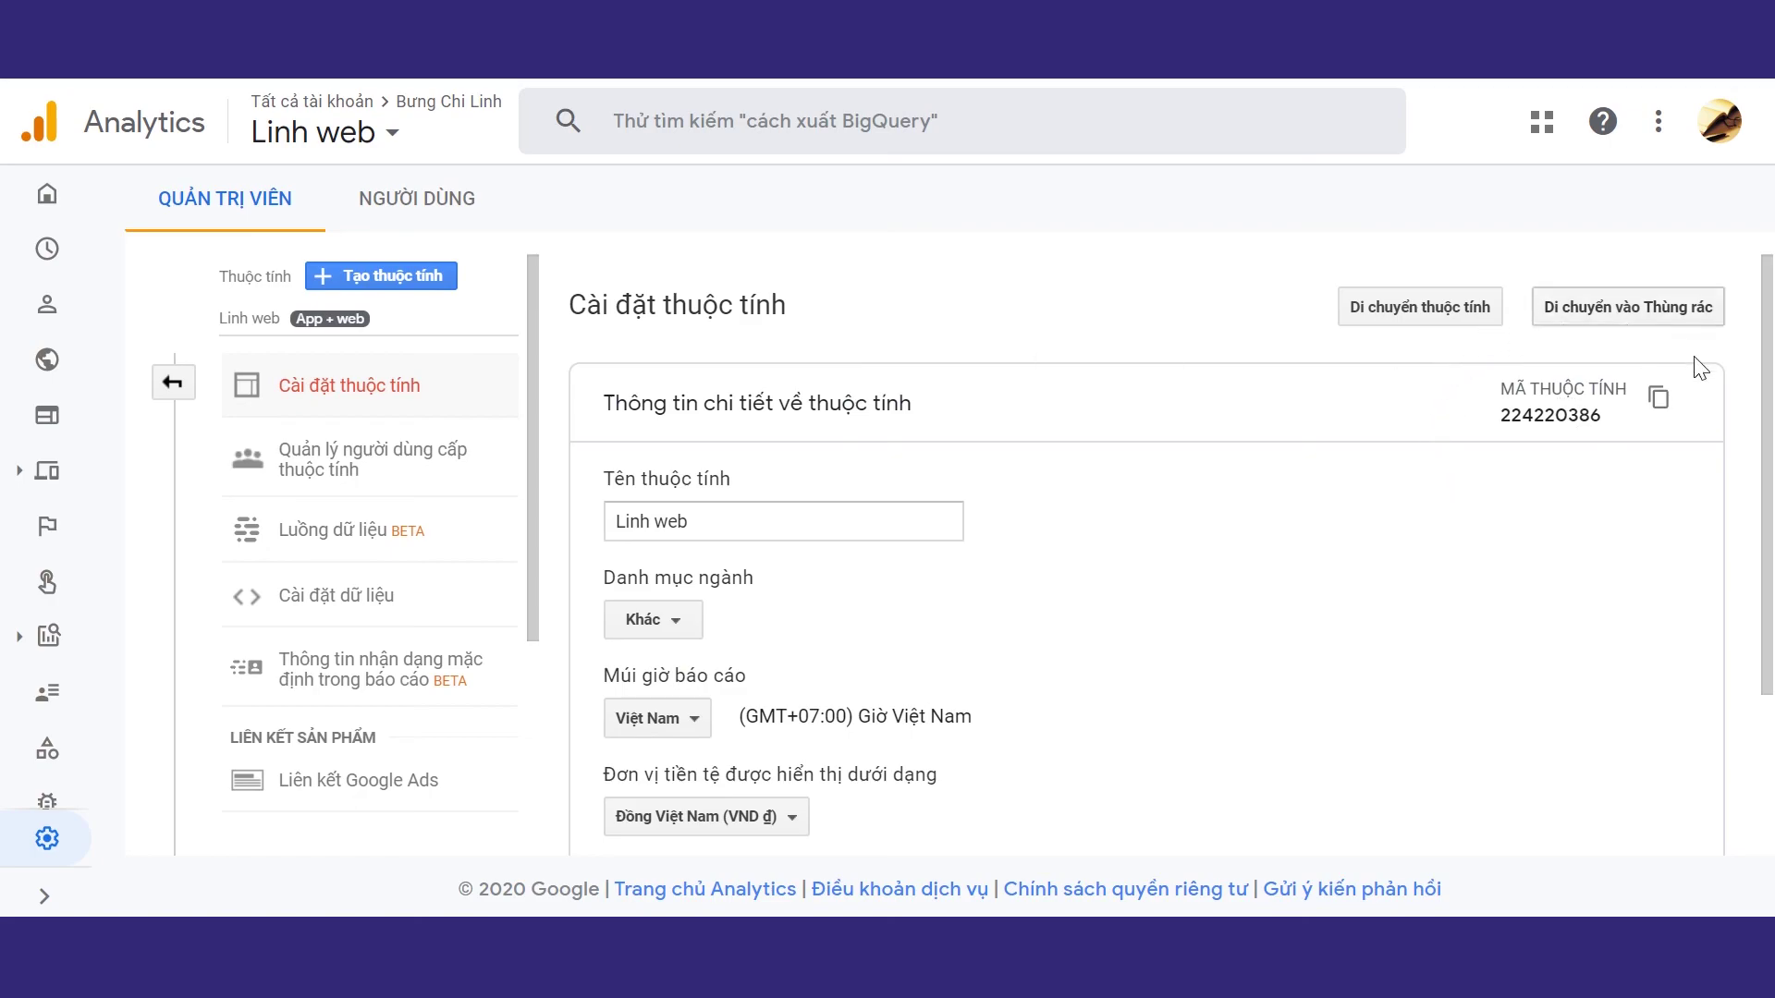
{"action": "left_click", "coordinate": [1507, 423]}
{"action": "left_click_drag", "start_coordinate": [1507, 423], "coordinate": [1604, 421]}
{"action": "key", "text": "ctrl+c"}
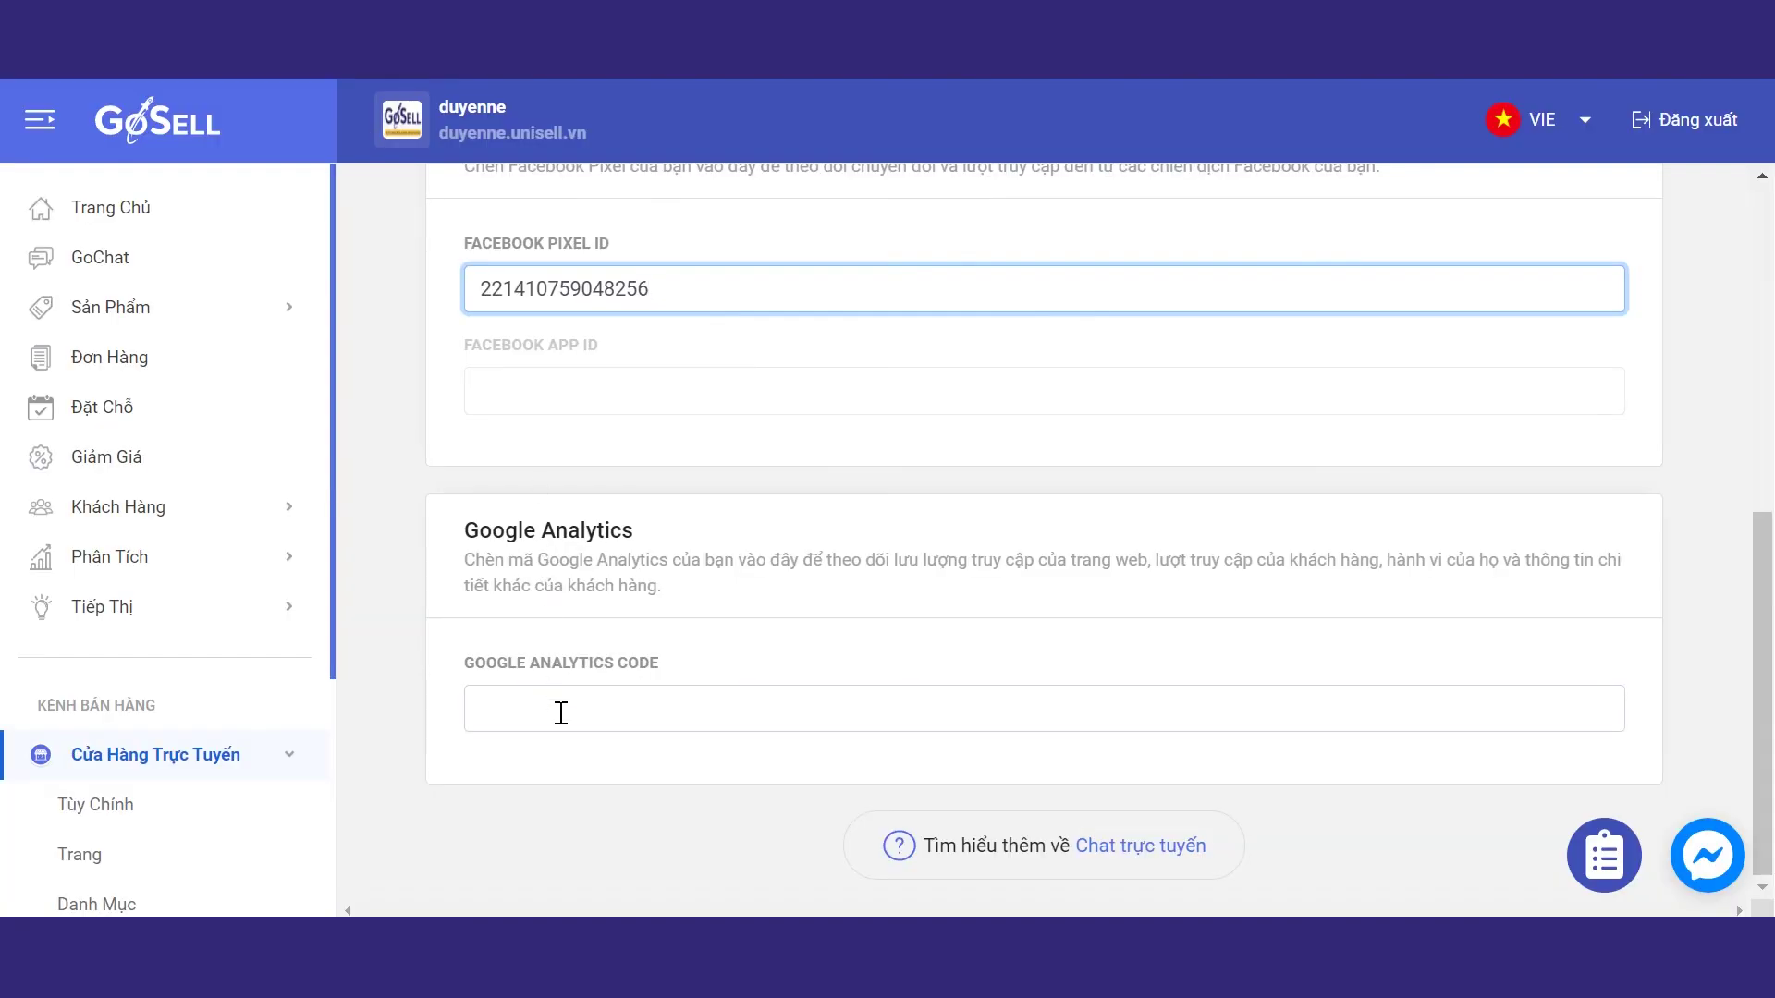
Switch back to GoSell, paste the copied property ID as the Google Analytics code and save the settings.
{"action": "left_click", "coordinate": [561, 713]}
{"action": "key", "text": "ctrl+v"}
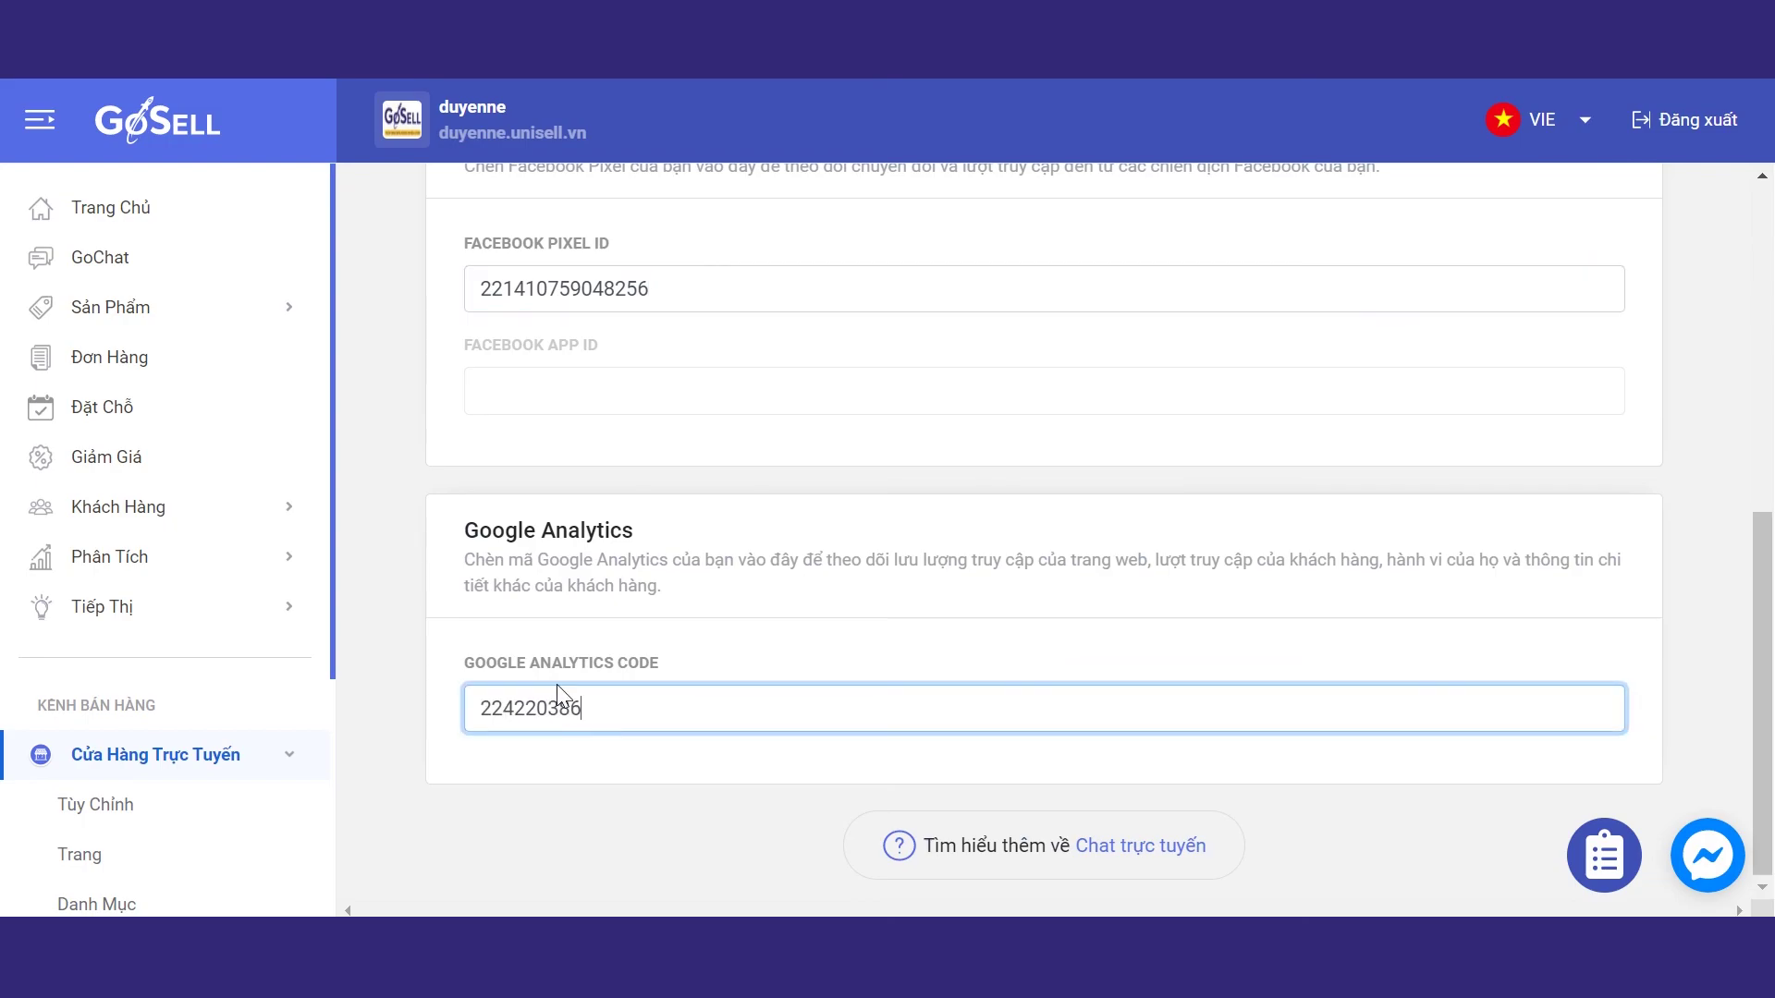
{"action": "scroll", "coordinate": [1267, 566], "scroll_direction": "up", "scroll_amount": 1}
{"action": "scroll", "coordinate": [1267, 567], "scroll_direction": "up", "scroll_amount": 6}
{"action": "left_click", "coordinate": [1587, 220]}
{"action": "left_click", "coordinate": [904, 557]}
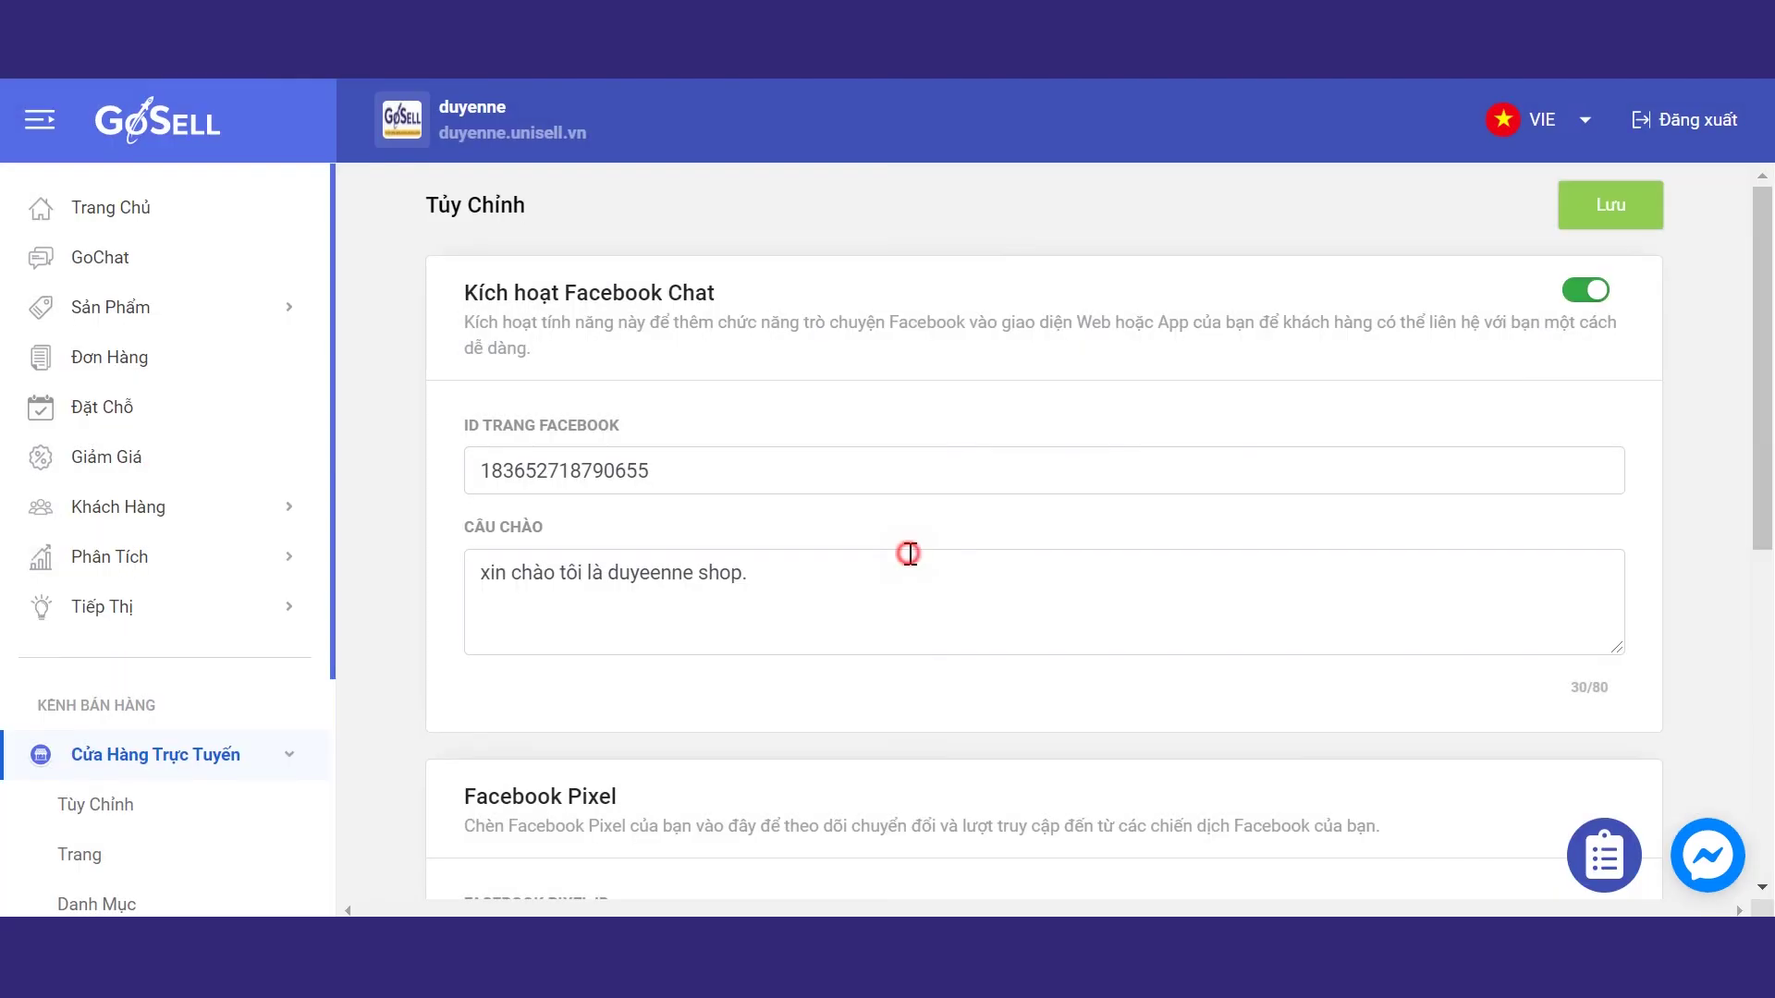
{"action": "scroll", "coordinate": [1182, 661], "scroll_direction": "down", "scroll_amount": 6}
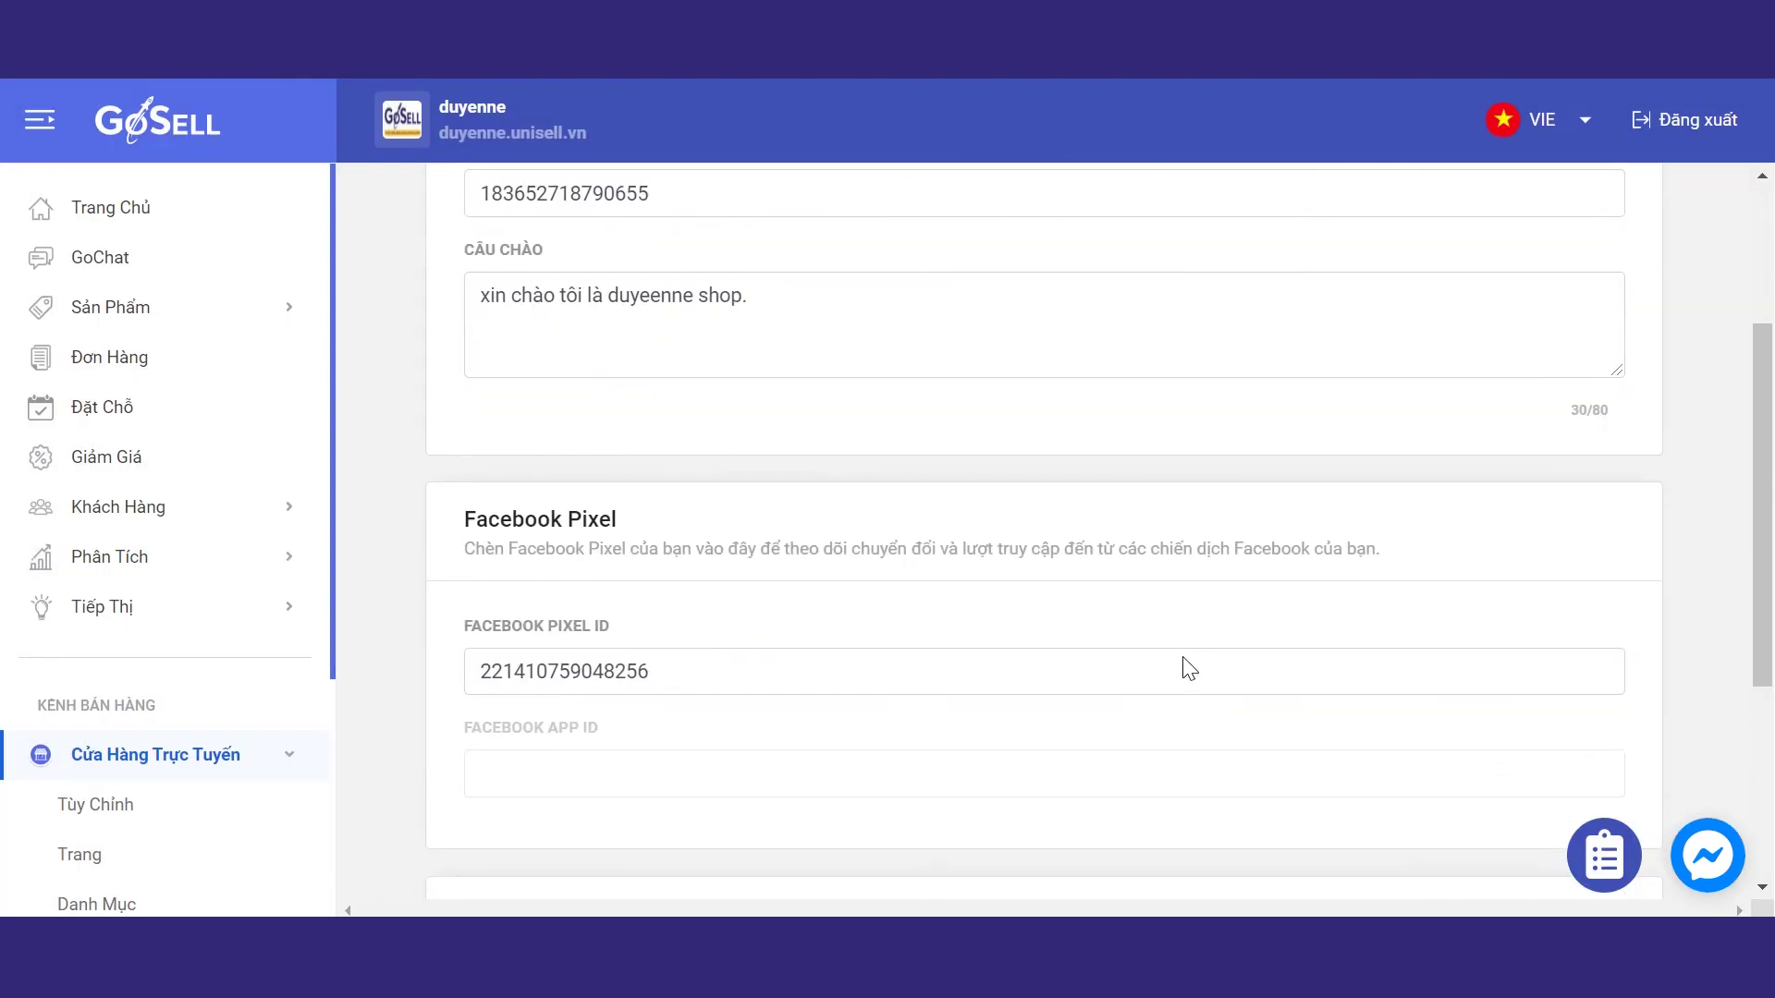